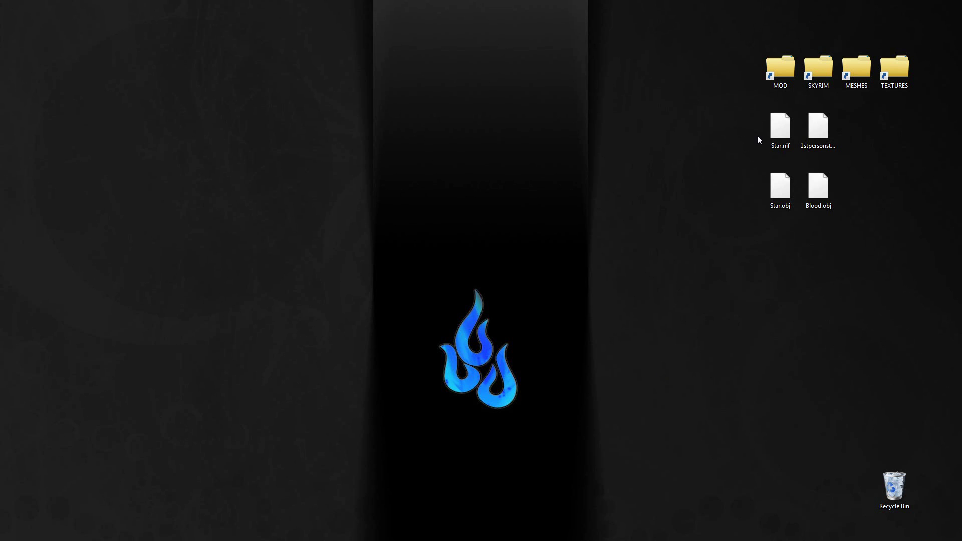
{"action": "left_click", "coordinate": [814, 128]}
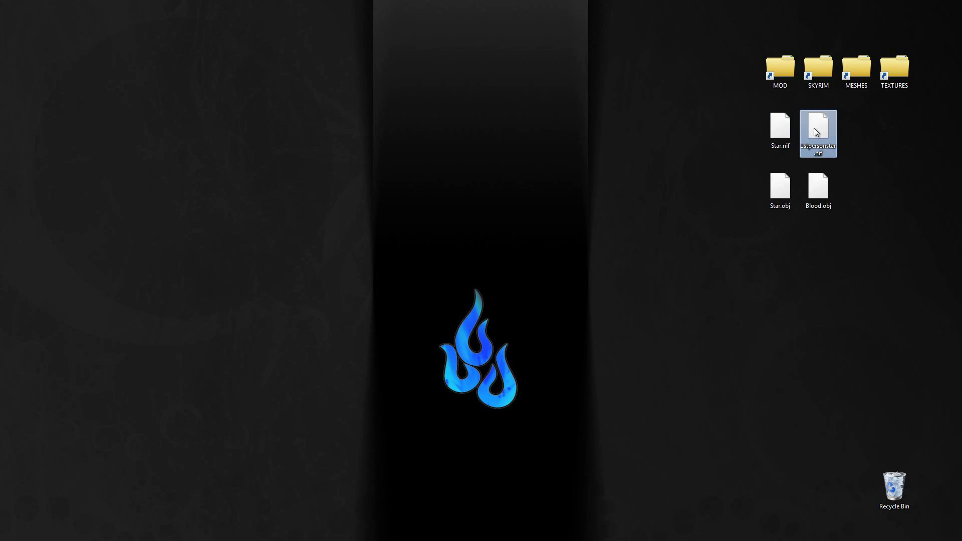
{"action": "left_click", "coordinate": [786, 191]}
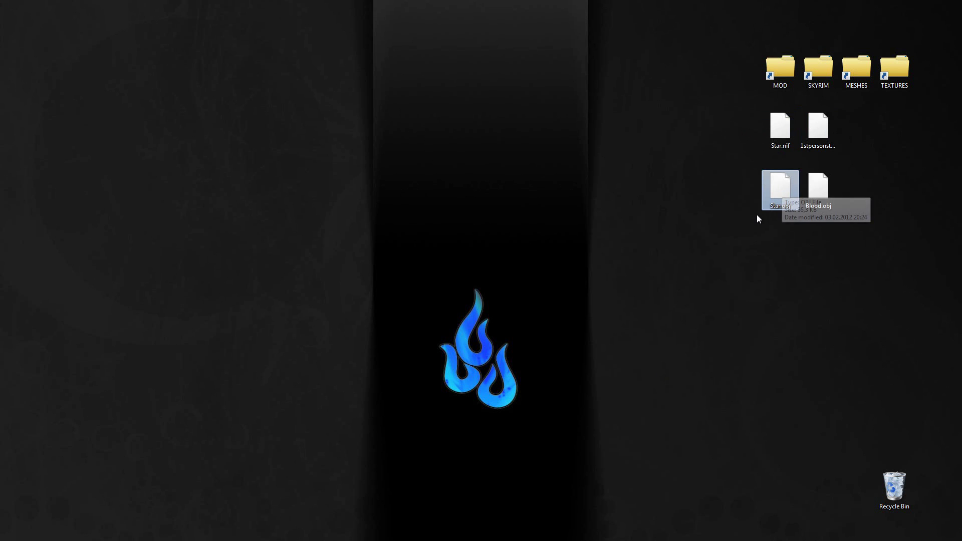
{"action": "left_click", "coordinate": [818, 196]}
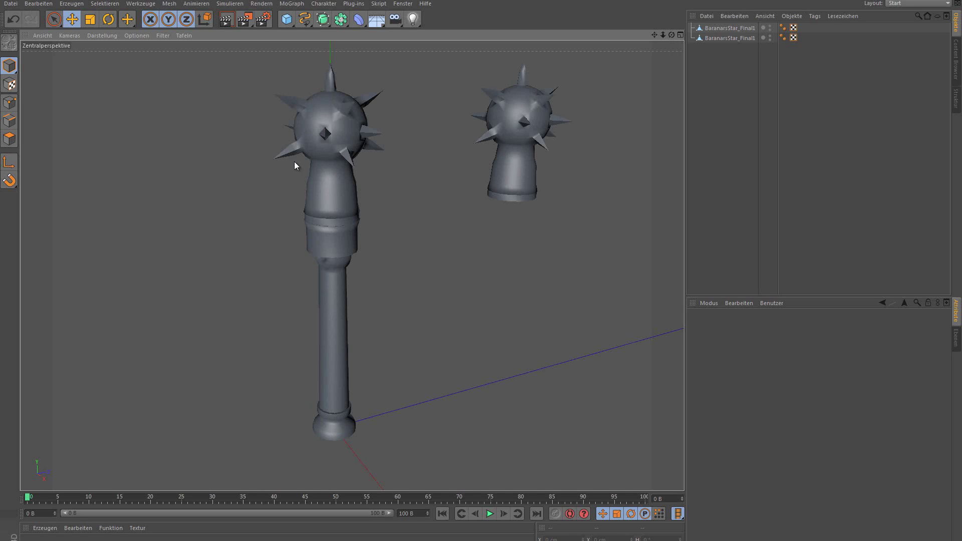
{"action": "left_click", "coordinate": [338, 156]}
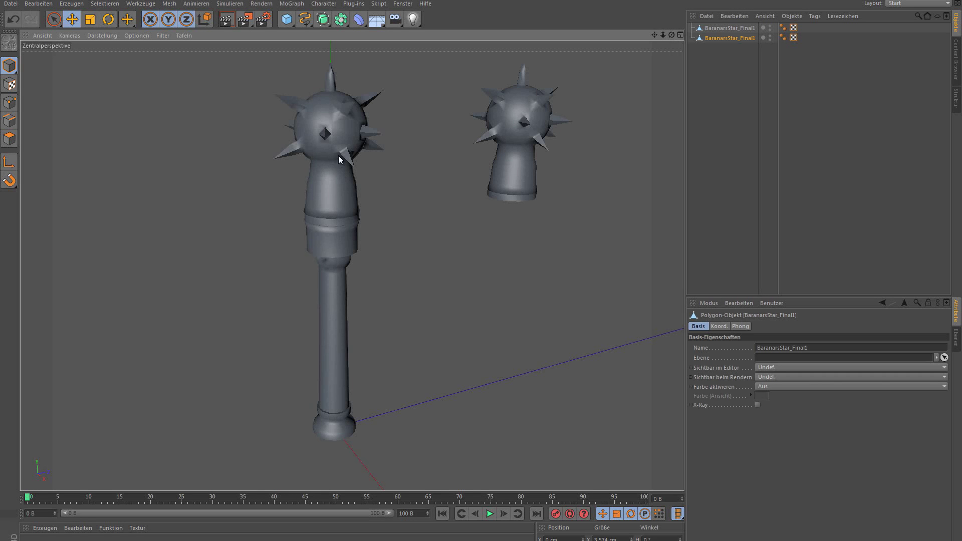
{"action": "left_click", "coordinate": [525, 132]}
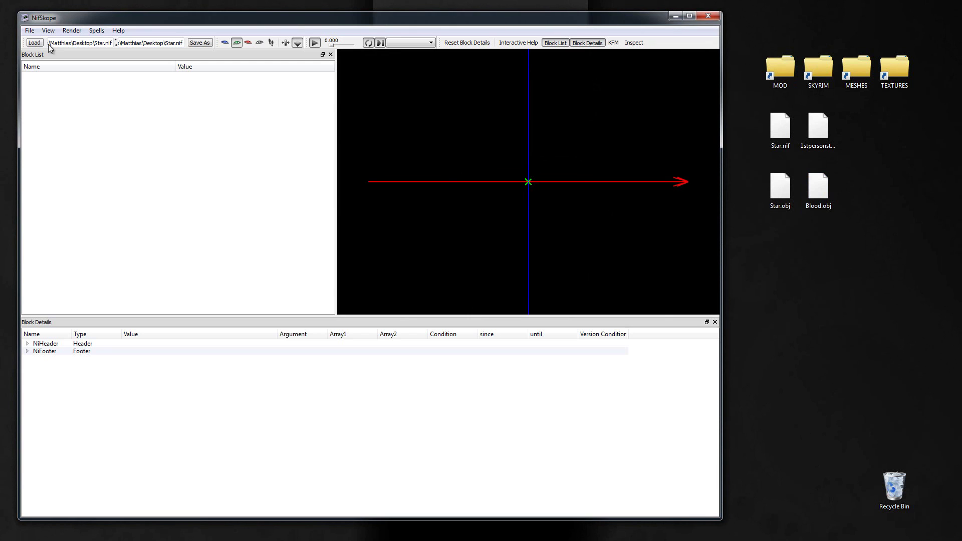
- Switch to NifSkope, load Star.nif from the desktop and expand its BSFadeNode root block
{"action": "left_click", "coordinate": [34, 42]}
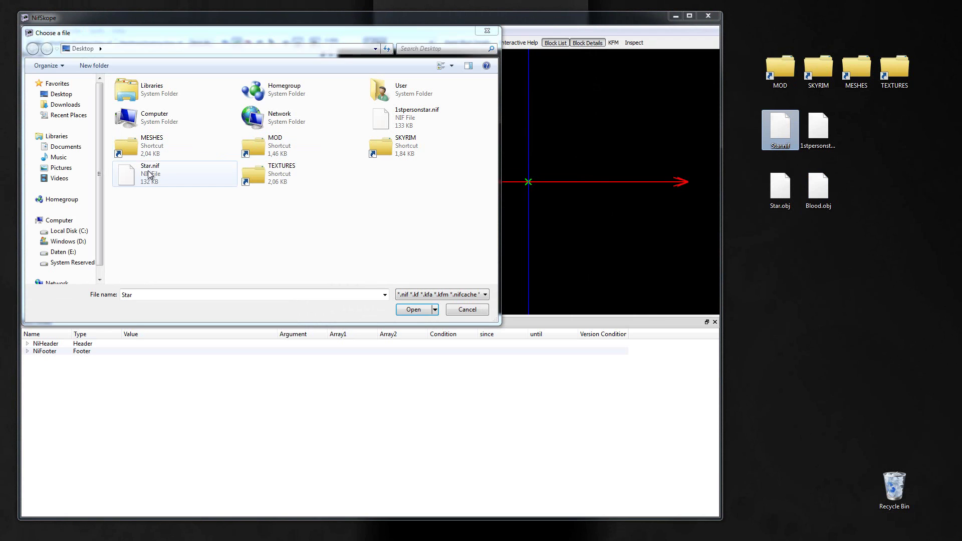
{"action": "double_click", "coordinate": [148, 173]}
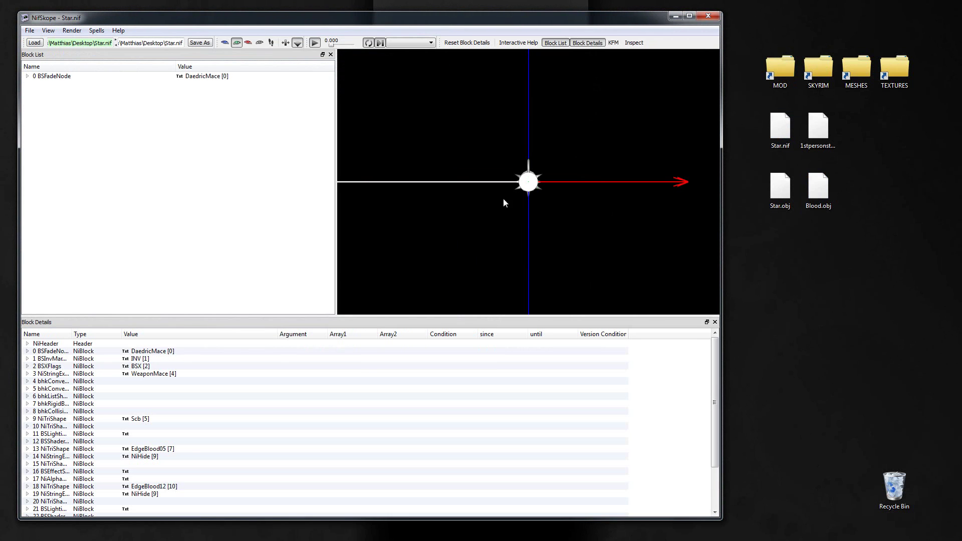
{"action": "left_click", "coordinate": [27, 76]}
{"action": "left_click_drag", "start_coordinate": [459, 136], "coordinate": [508, 165]}
- Remove the NiTriShapeData block from the DaedricMace:0 shape
{"action": "left_click", "coordinate": [560, 159]}
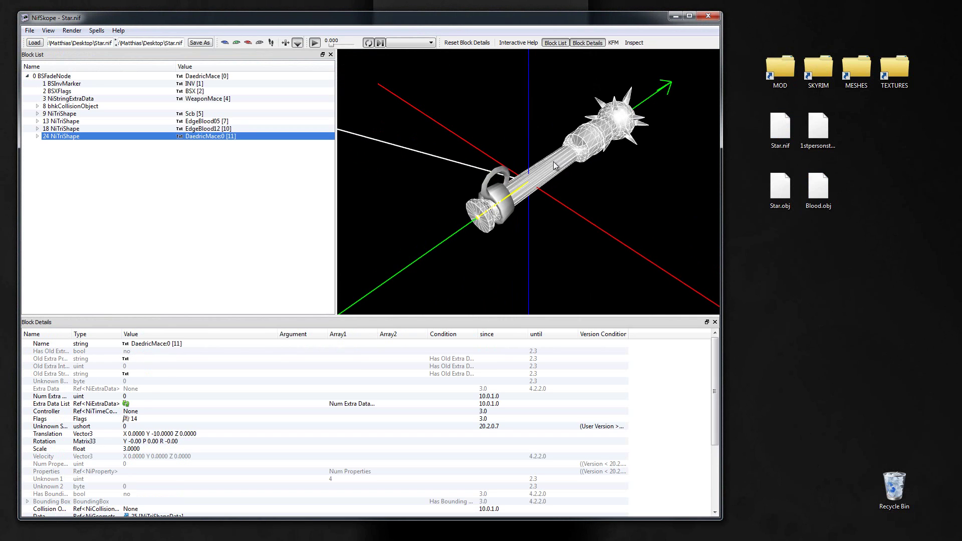
{"action": "left_click", "coordinate": [37, 136]}
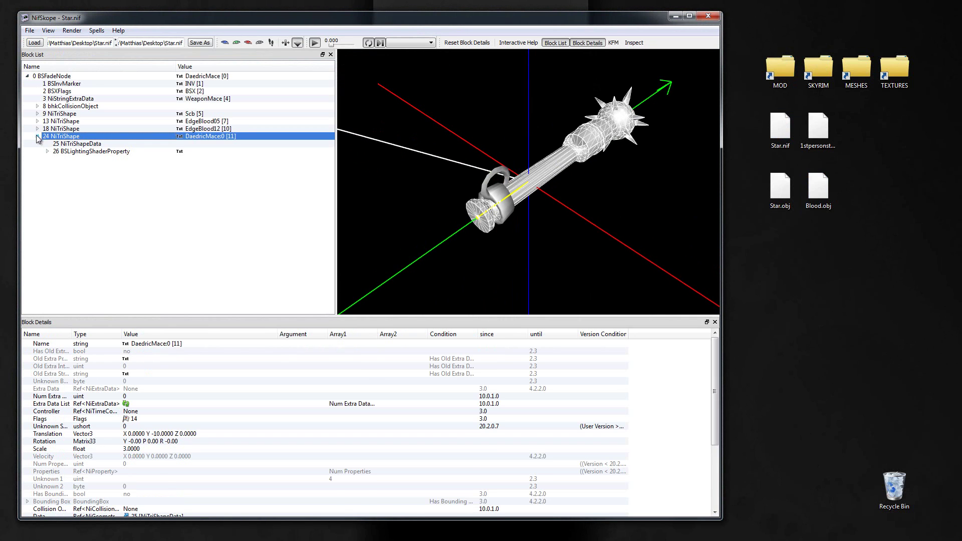
{"action": "left_click", "coordinate": [79, 145]}
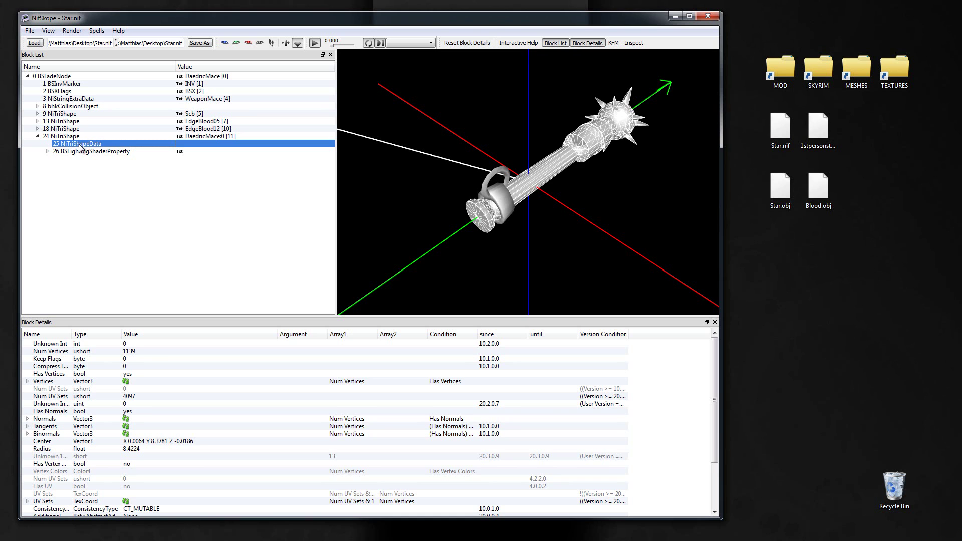
{"action": "key", "text": "ctrl+Delete"}
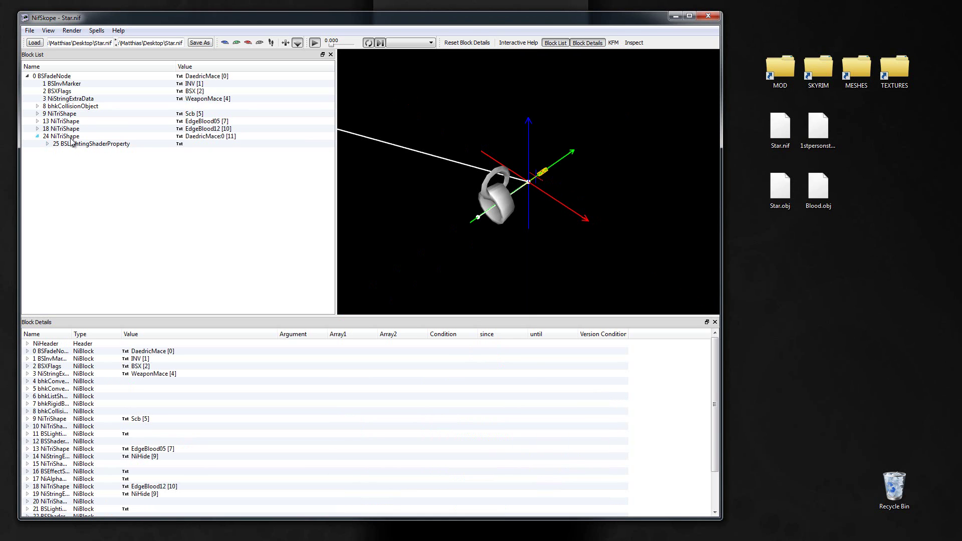
- Import Star.obj from the desktop into the DaedricMace:0 shape and dismiss the material message
{"action": "left_click", "coordinate": [70, 137]}
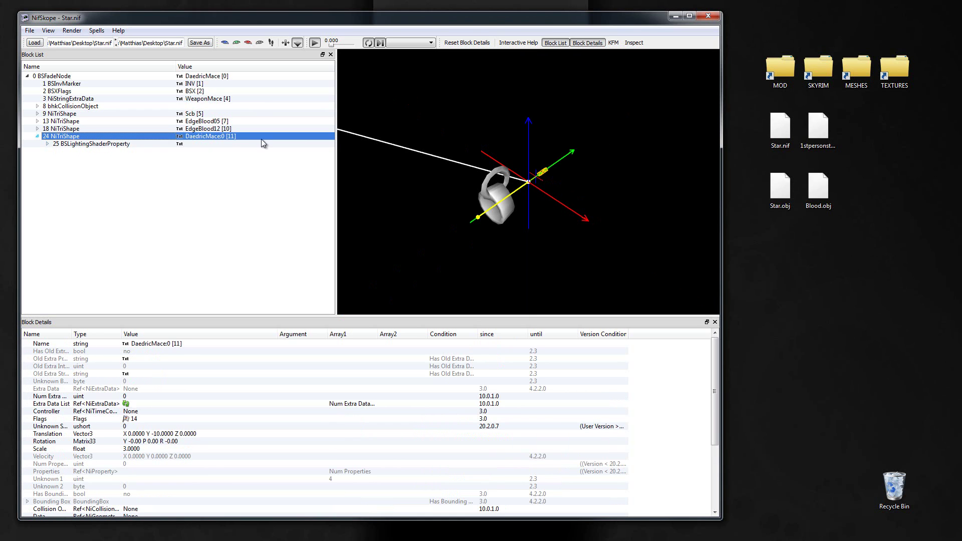
{"action": "left_click", "coordinate": [30, 31]}
{"action": "mouse_move", "coordinate": [100, 69]}
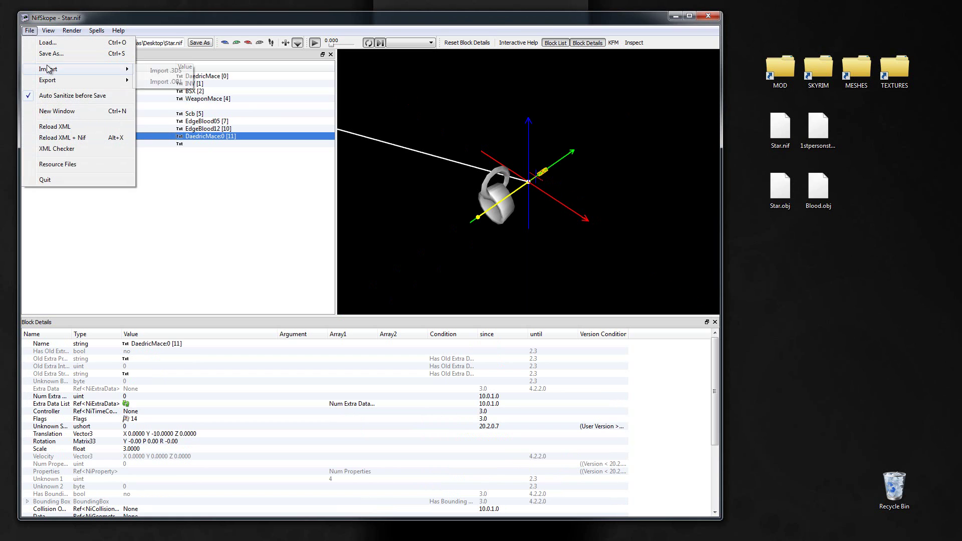
{"action": "left_click", "coordinate": [184, 81]}
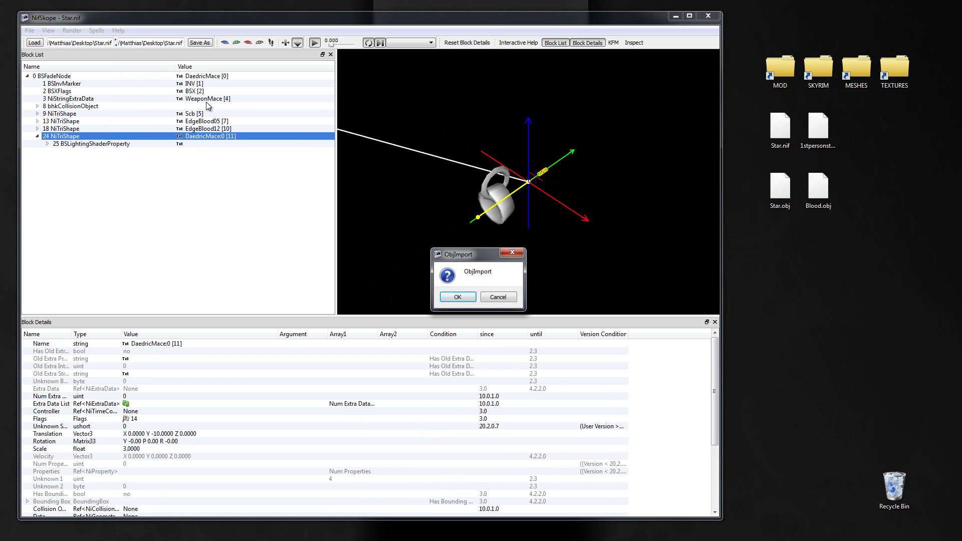
{"action": "left_click", "coordinate": [458, 296]}
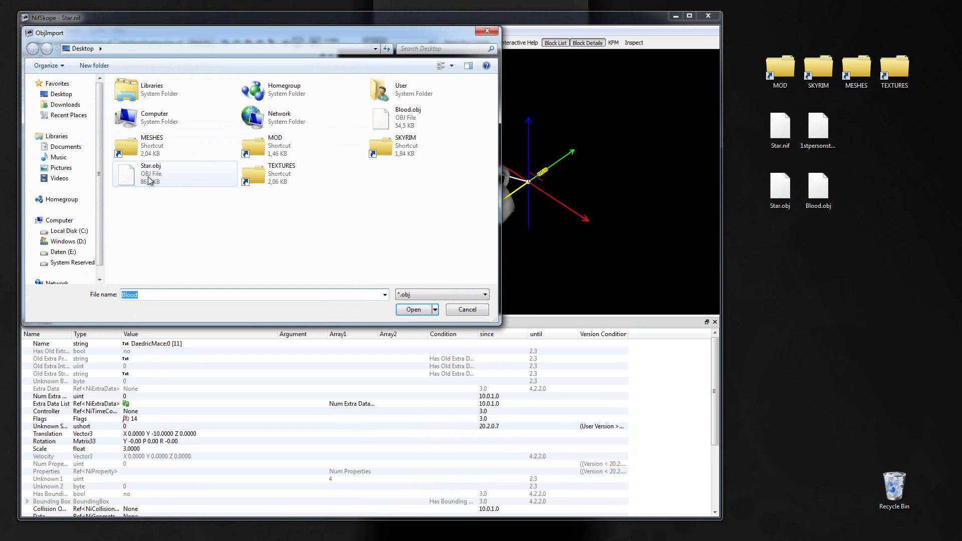
{"action": "double_click", "coordinate": [149, 178]}
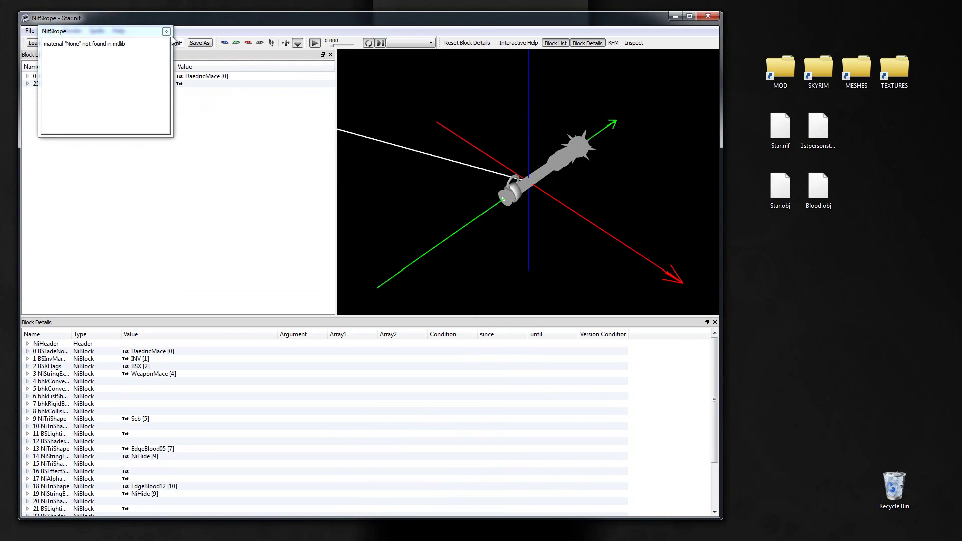
{"action": "left_click", "coordinate": [168, 35]}
- Expand the root block and the DaedricMace:0 shape, and examine the imported mace mesh up close
{"action": "left_click", "coordinate": [50, 76]}
{"action": "left_click", "coordinate": [28, 76]}
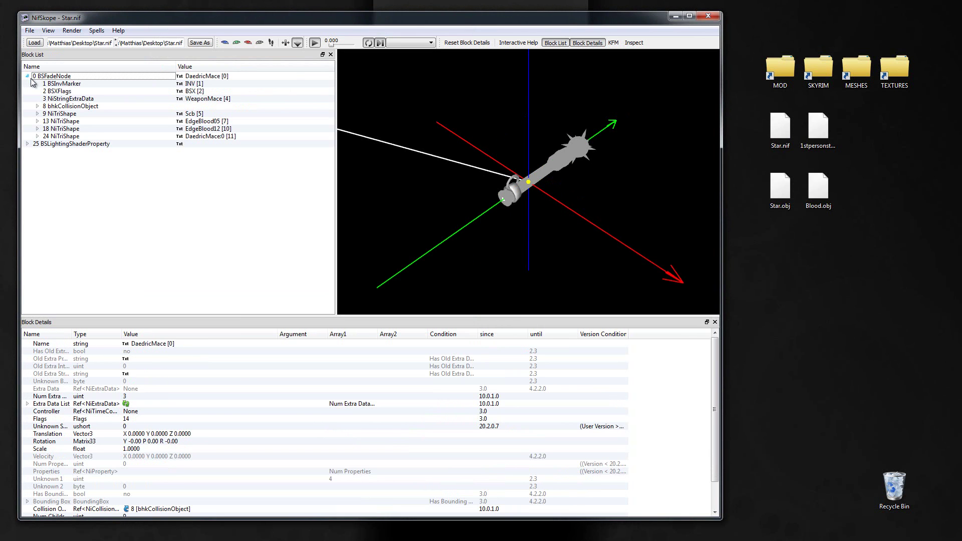
{"action": "left_click", "coordinate": [67, 137]}
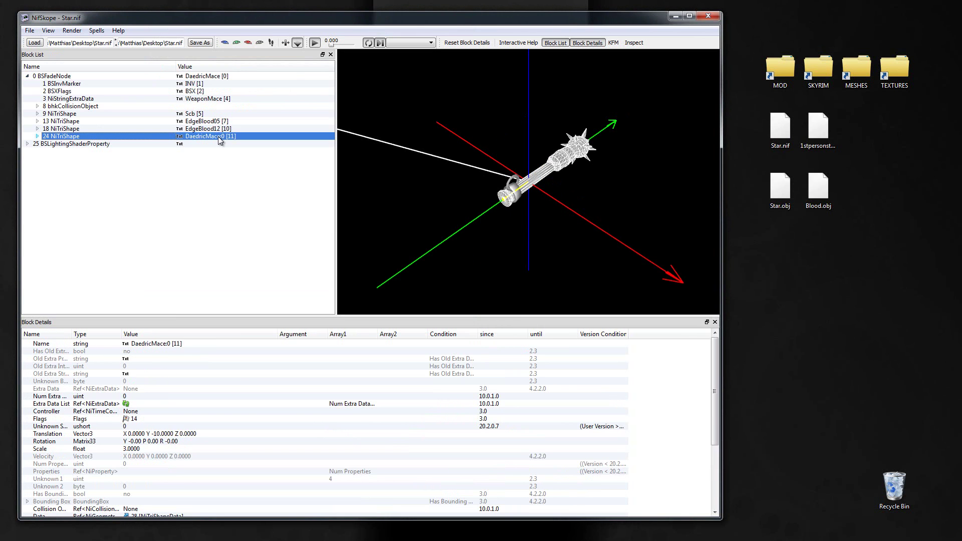
{"action": "left_click", "coordinate": [37, 136]}
{"action": "scroll", "coordinate": [582, 137], "scroll_direction": "up", "scroll_amount": 2}
{"action": "scroll", "coordinate": [581, 136], "scroll_direction": "up", "scroll_amount": 2}
{"action": "scroll", "coordinate": [563, 133], "scroll_direction": "down", "scroll_amount": 2}
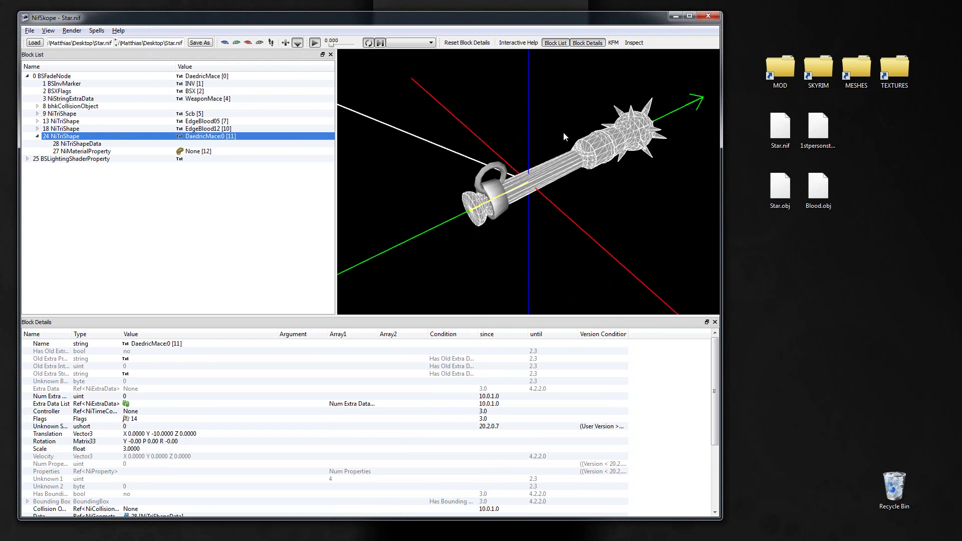
{"action": "left_click_drag", "start_coordinate": [563, 133], "coordinate": [615, 142]}
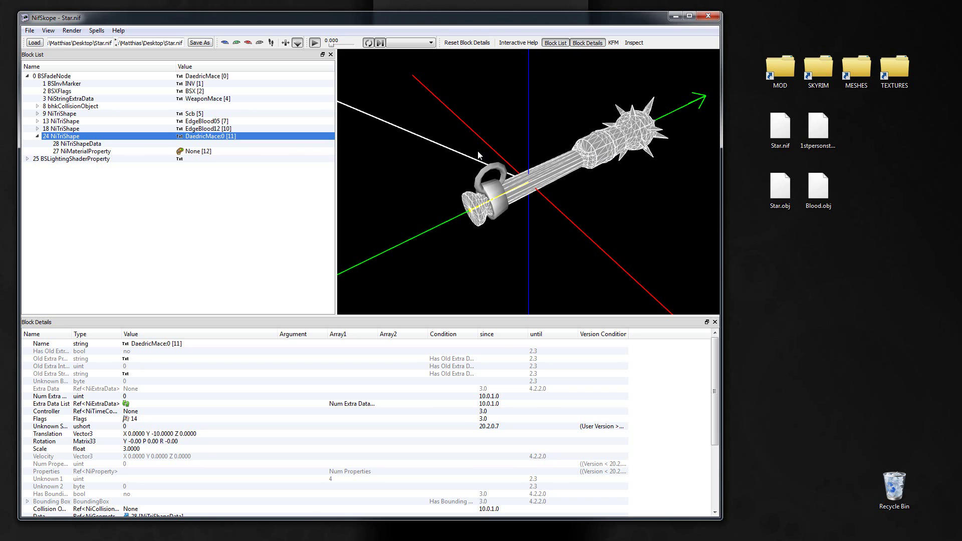
- Apply Face Normals to the NiTriShapeData block of the DaedricMace:0 shape
{"action": "left_click", "coordinate": [83, 146]}
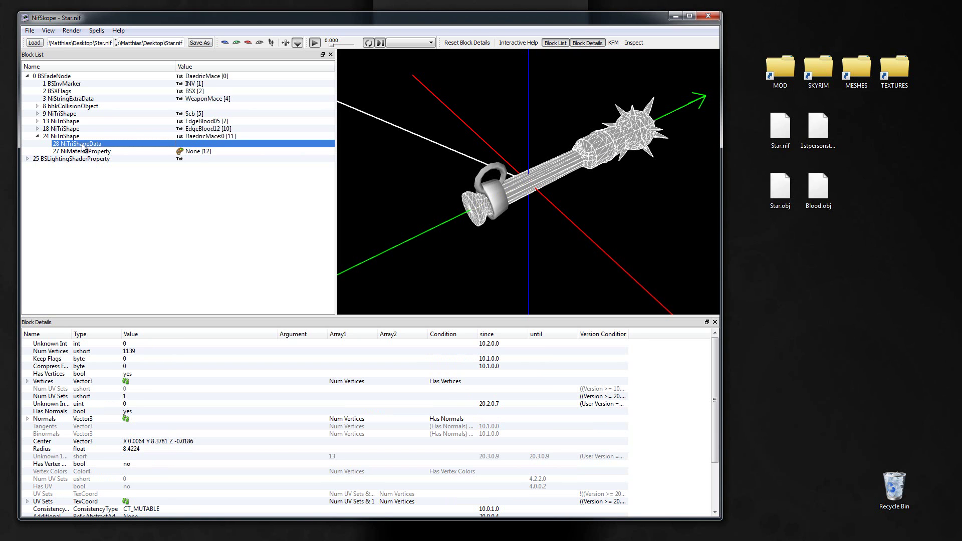
{"action": "right_click", "coordinate": [83, 145]}
{"action": "mouse_move", "coordinate": [114, 143]}
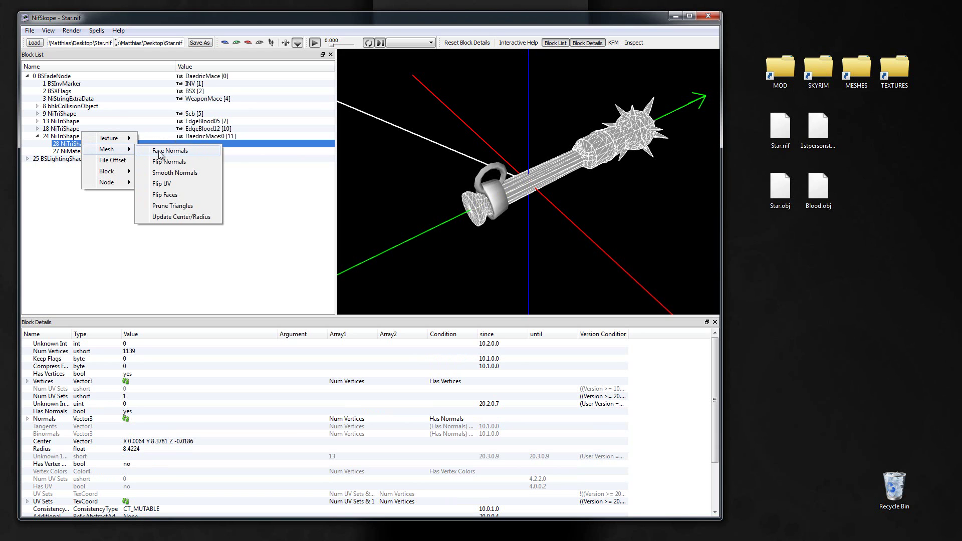
{"action": "left_click", "coordinate": [160, 153]}
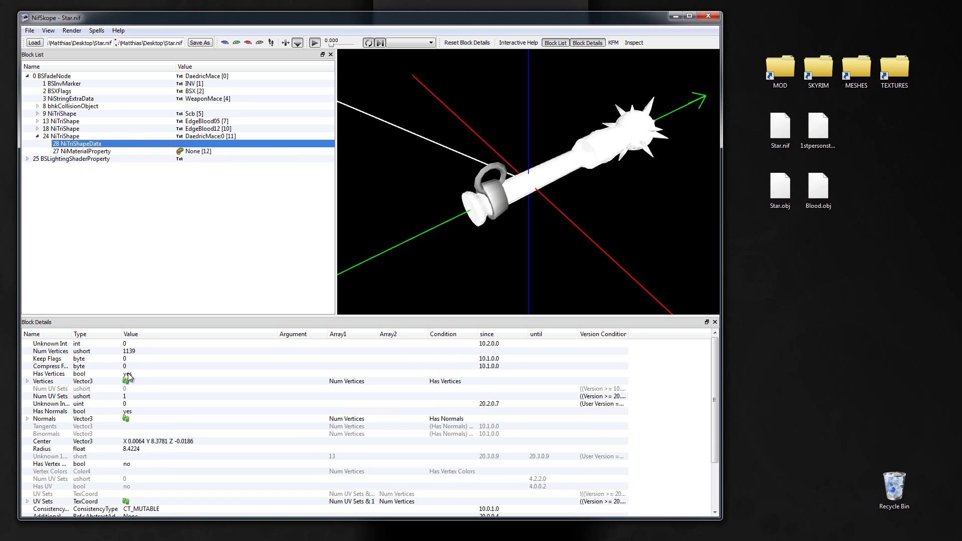
- Set Num UV Sets of the mace's NiTriShapeData to 4097 and update the file's tangent spaces in a batch
{"action": "double_click", "coordinate": [129, 397]}
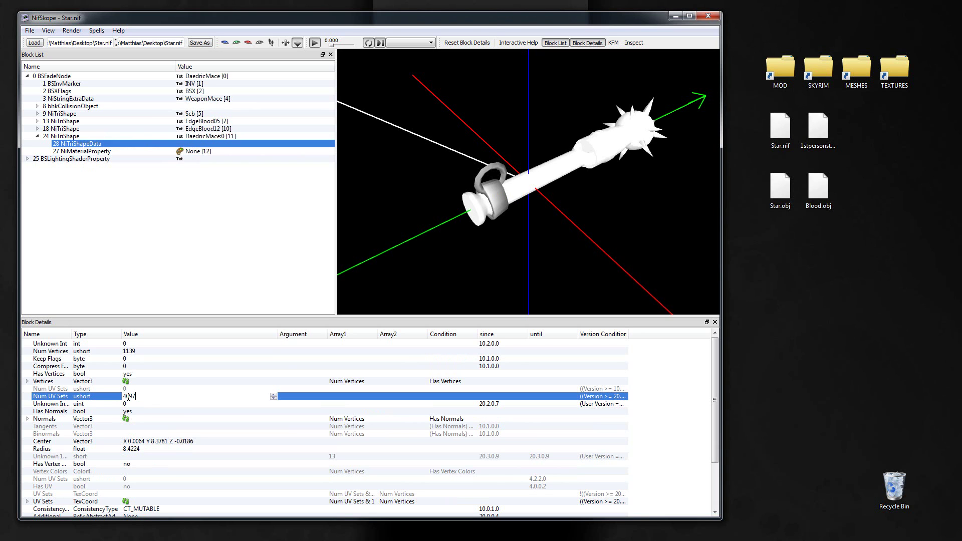
{"action": "key", "text": "Return"}
{"action": "left_click", "coordinate": [97, 30]}
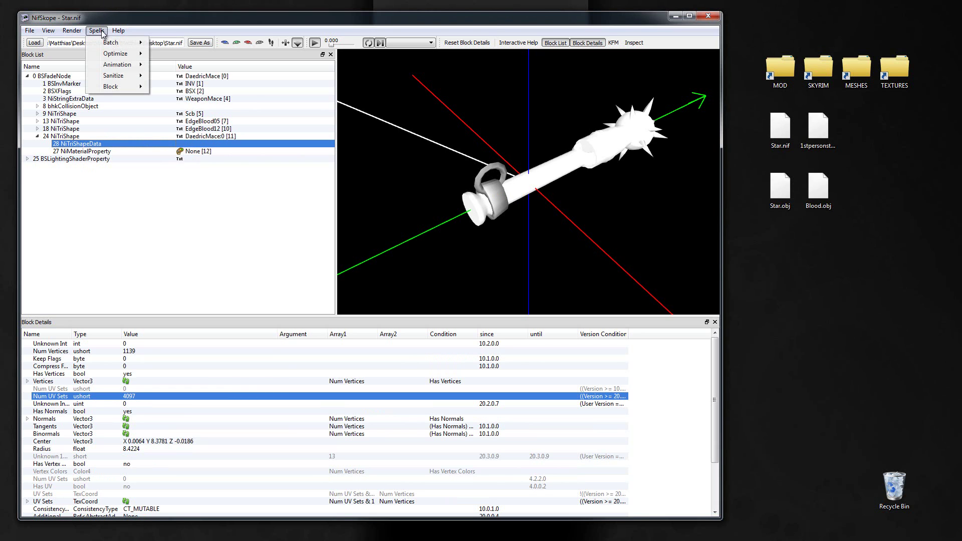
{"action": "mouse_move", "coordinate": [113, 43]}
{"action": "left_click", "coordinate": [183, 46]}
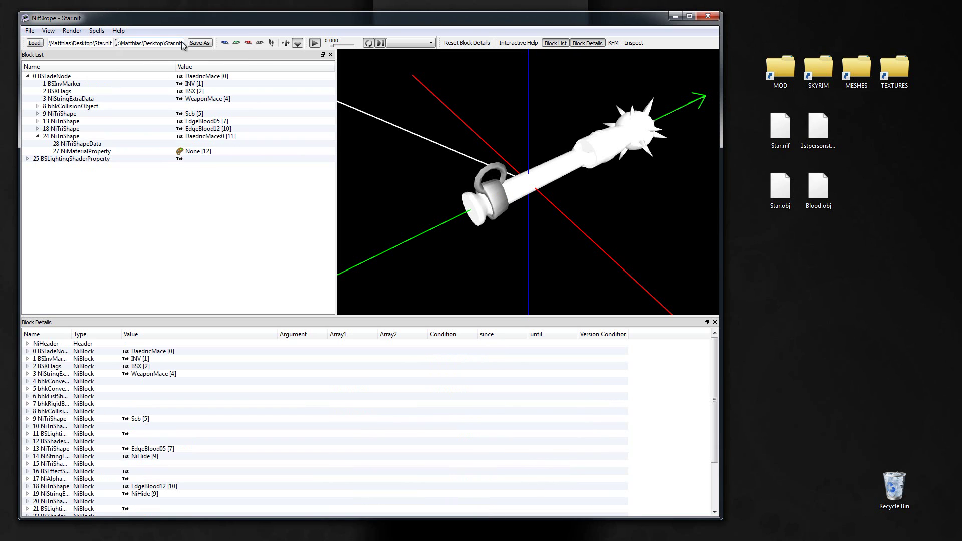
- Remove the mace's NiMaterialProperty block and link the first Properties entry of DaedricMace:0 to block 25, BSLightingShaderProperty
{"action": "left_click", "coordinate": [77, 151]}
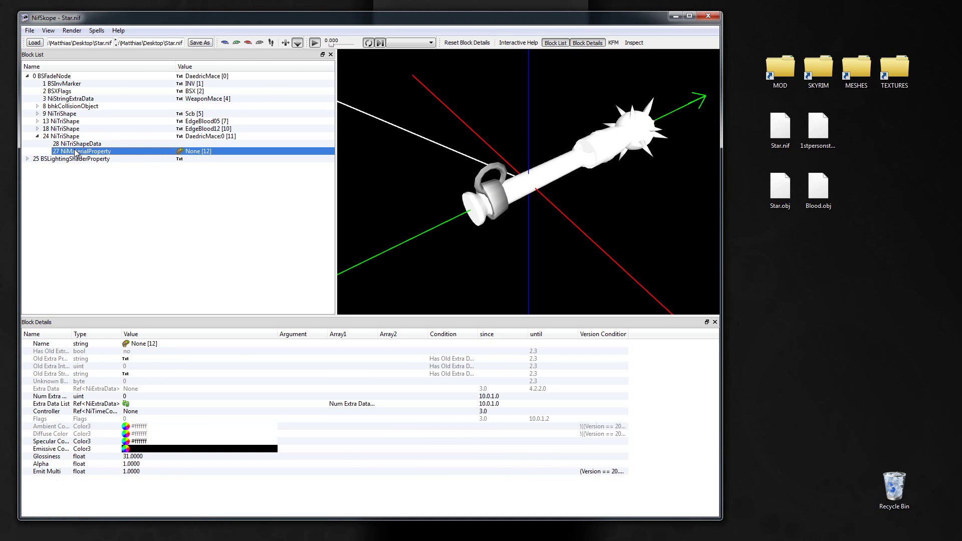
{"action": "key", "text": "Delete"}
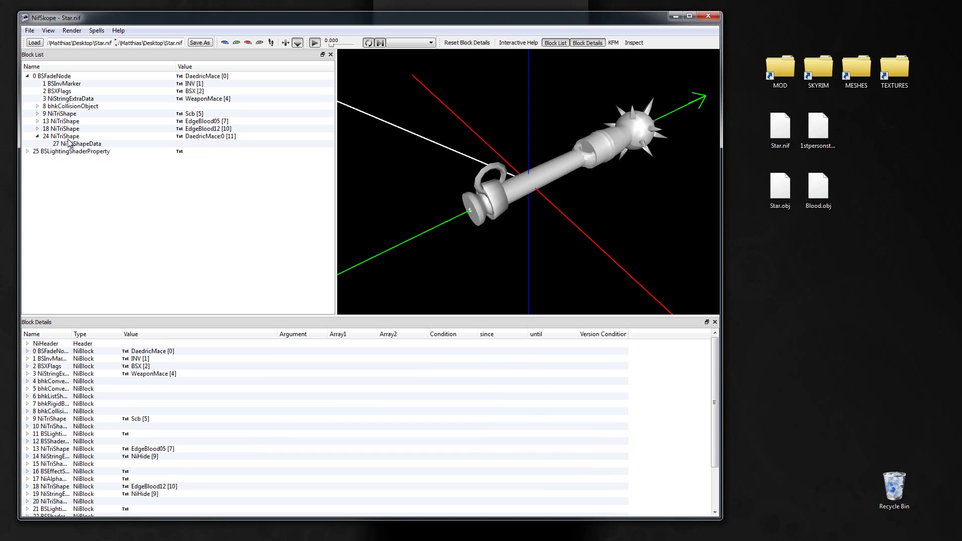
{"action": "left_click", "coordinate": [67, 137]}
{"action": "scroll", "coordinate": [103, 457], "scroll_direction": "down", "scroll_amount": 4}
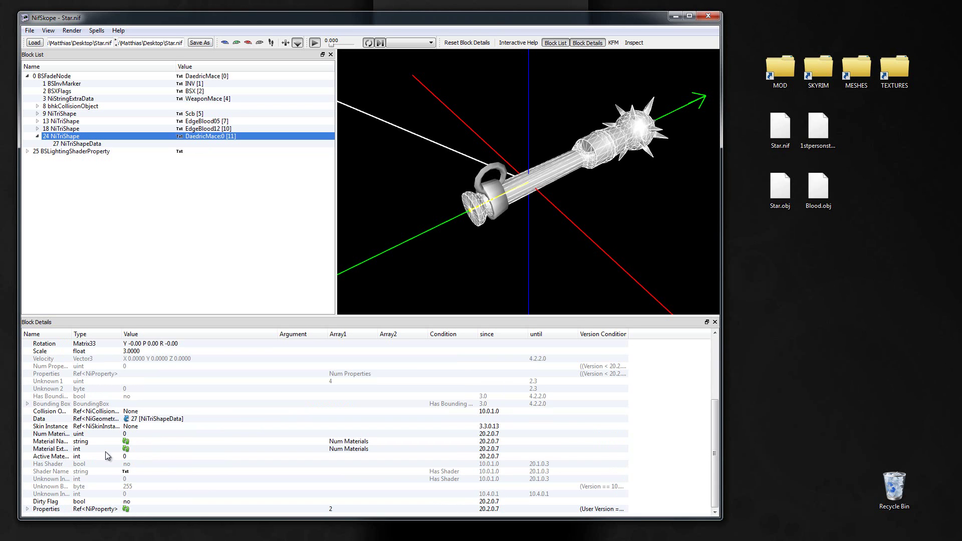
{"action": "left_click", "coordinate": [27, 512]}
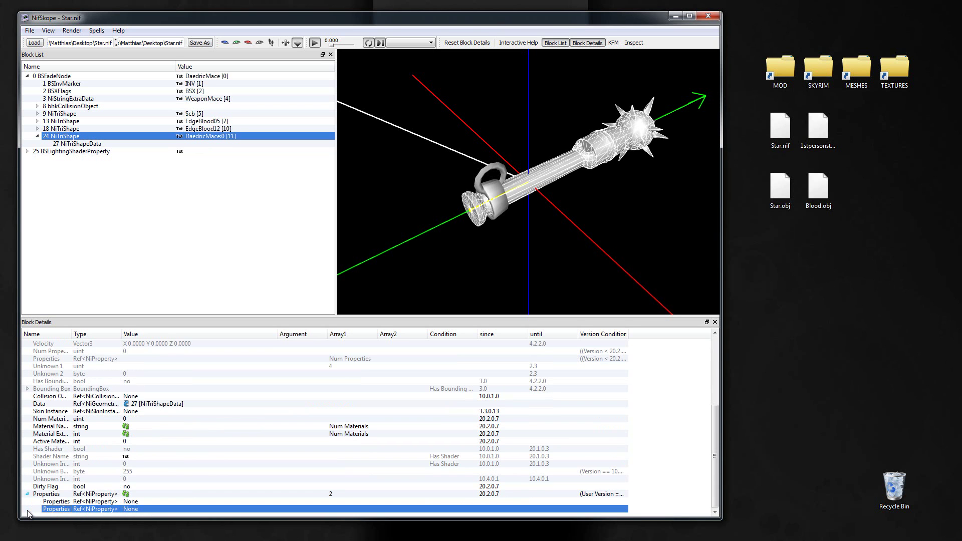
{"action": "left_click", "coordinate": [137, 501]}
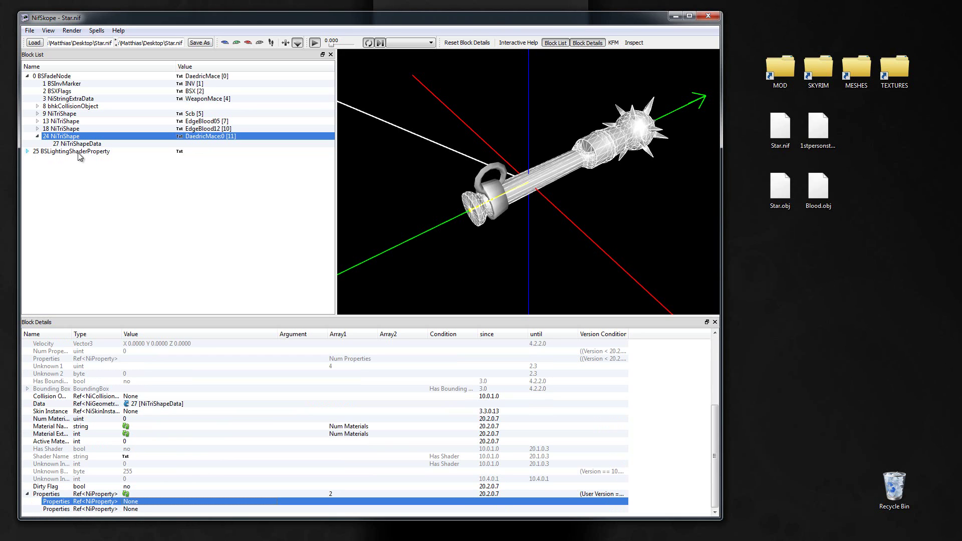
{"action": "double_click", "coordinate": [133, 501]}
{"action": "type", "text": "25"}
{"action": "key", "text": "Return"}
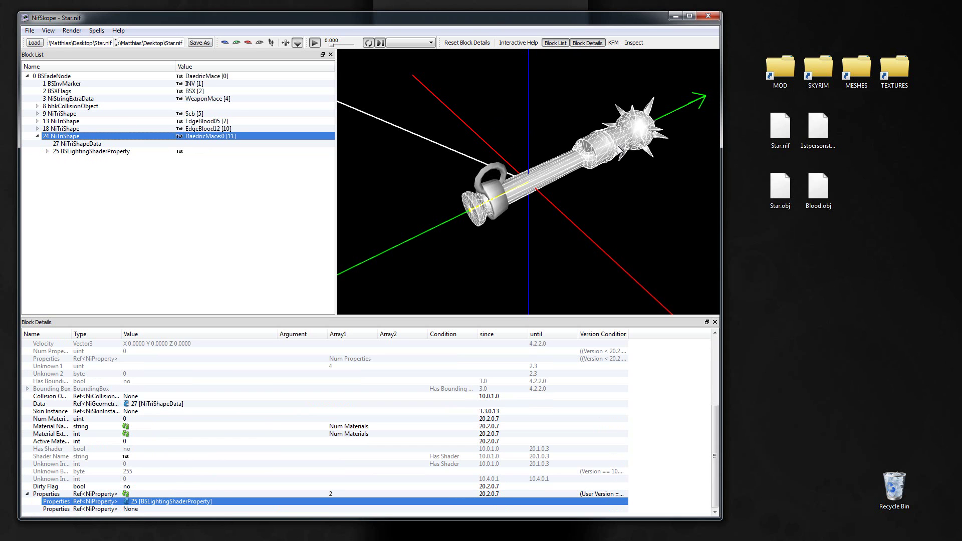
{"action": "left_click_drag", "start_coordinate": [525, 126], "coordinate": [552, 126]}
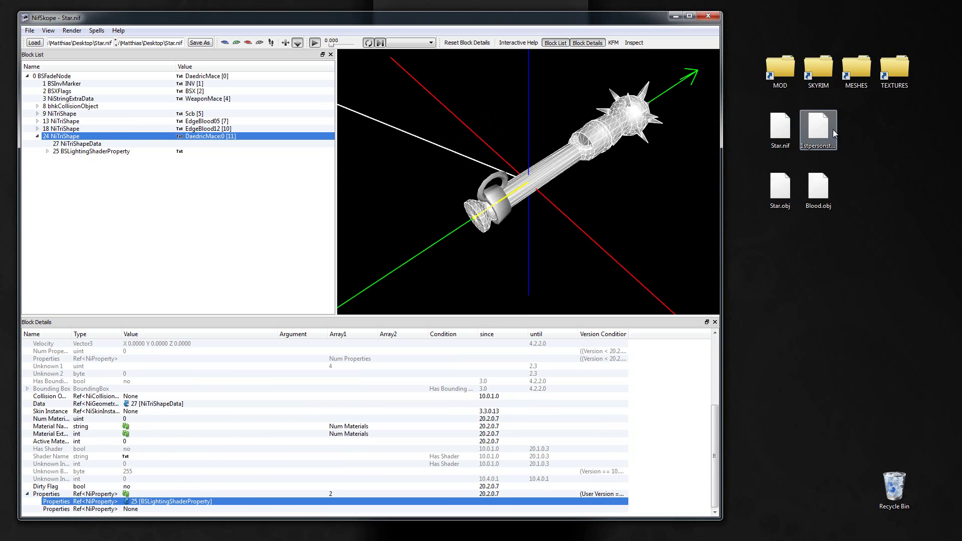
{"action": "left_click", "coordinate": [824, 148]}
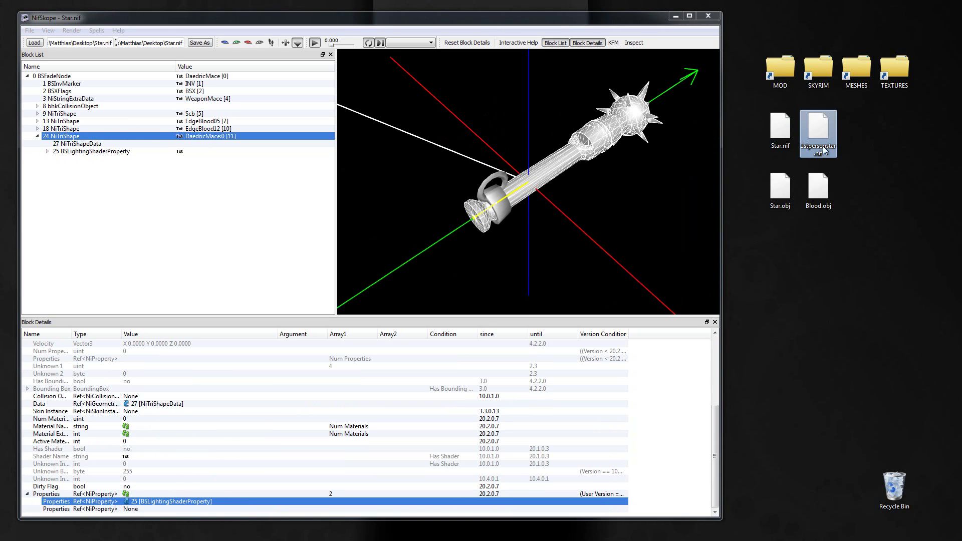
- Collapse the DaedricMace:0 shape and remove the NiTriShapeData block from the EdgeBlood05 shape
{"action": "left_click", "coordinate": [37, 135]}
{"action": "left_click", "coordinate": [215, 129]}
{"action": "left_click", "coordinate": [216, 122]}
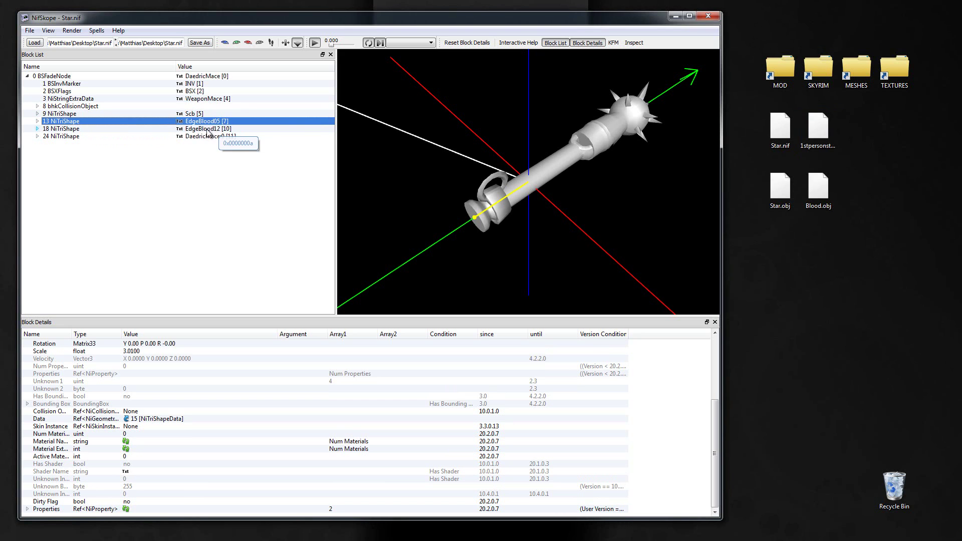
{"action": "left_click", "coordinate": [226, 131]}
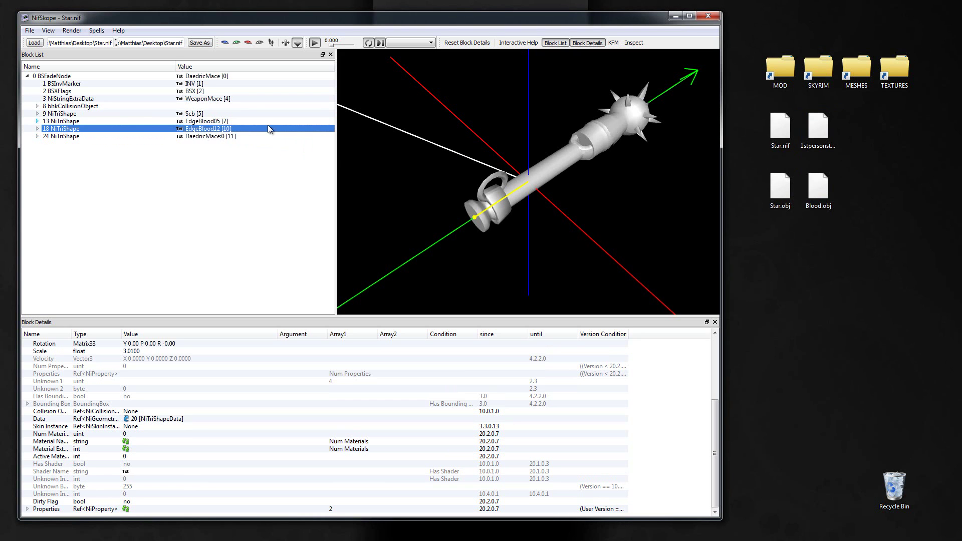
{"action": "left_click", "coordinate": [214, 123]}
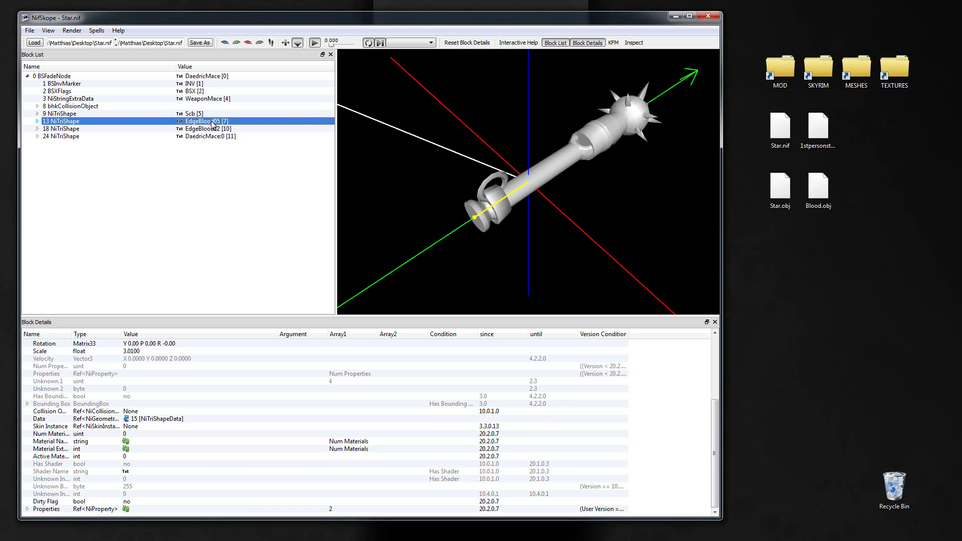
{"action": "left_click", "coordinate": [36, 122]}
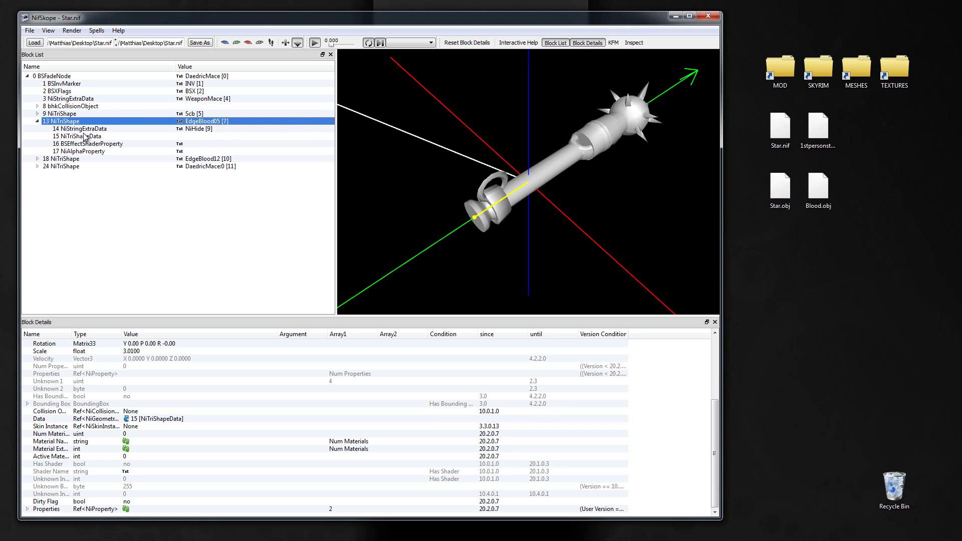
{"action": "left_click", "coordinate": [80, 137]}
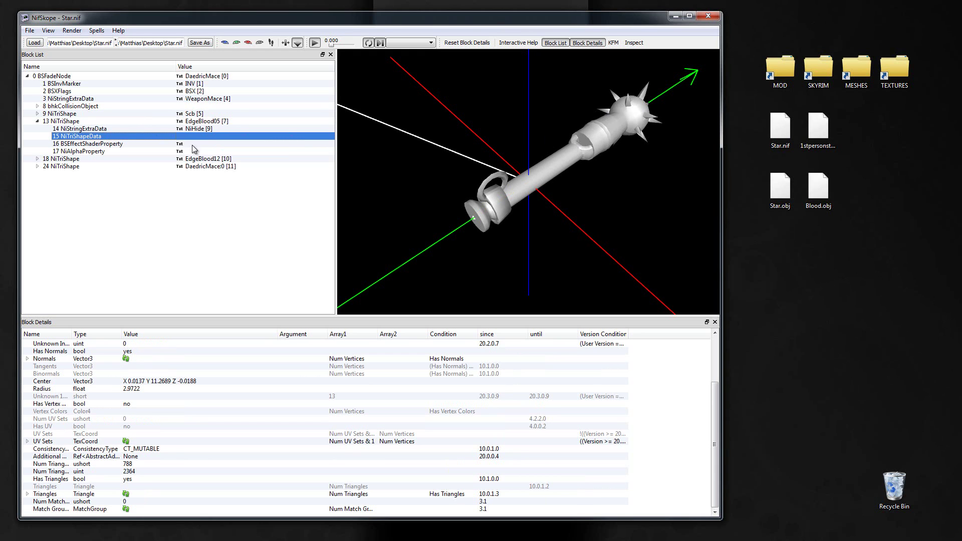
{"action": "key", "text": "ctrl+Delete"}
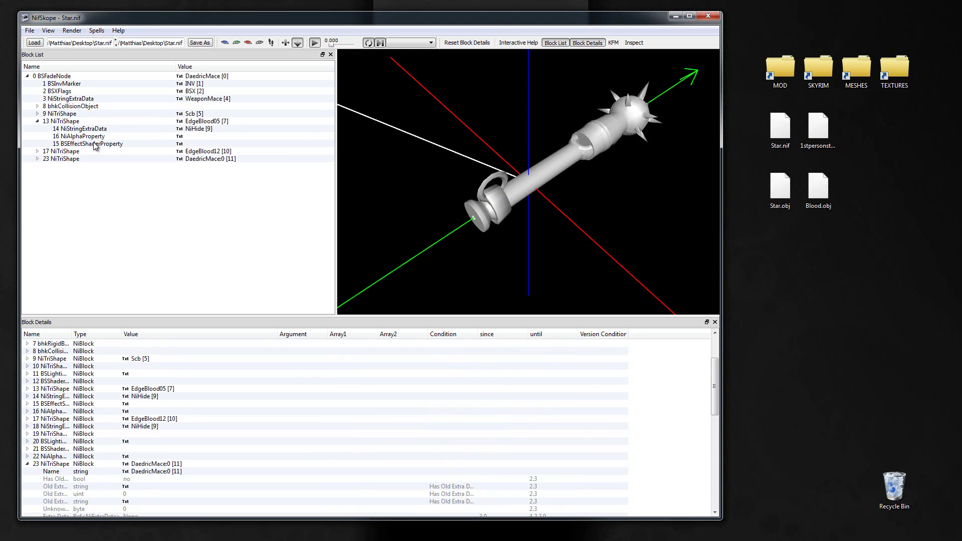
- Import Blood.obj from the desktop as the new geometry of the EdgeBlood05 shape
{"action": "left_click", "coordinate": [76, 123]}
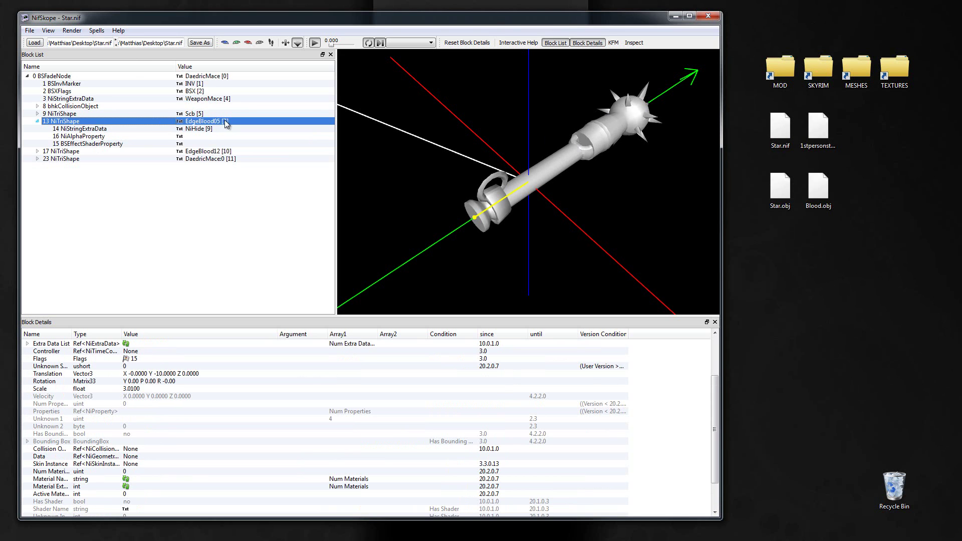
{"action": "left_click", "coordinate": [29, 31]}
{"action": "mouse_move", "coordinate": [51, 68]}
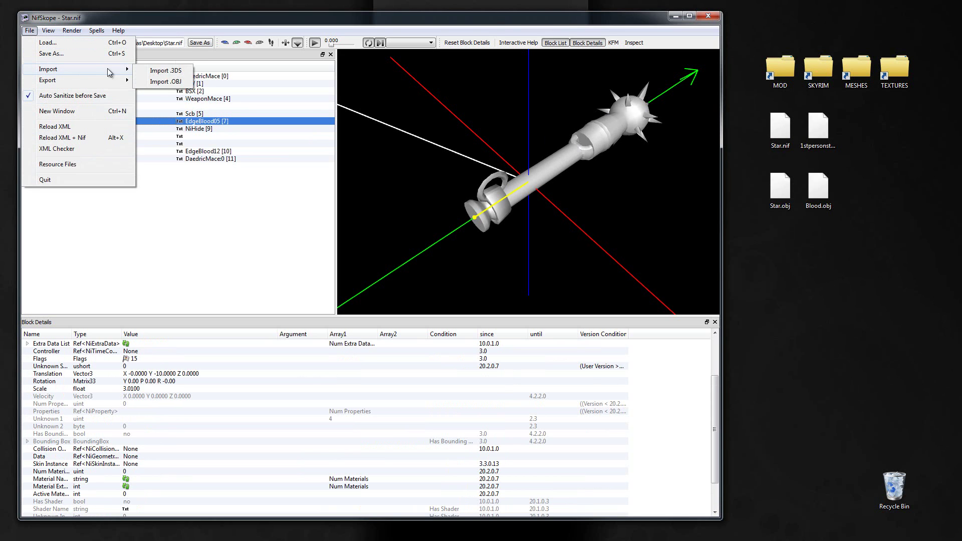
{"action": "left_click", "coordinate": [156, 79]}
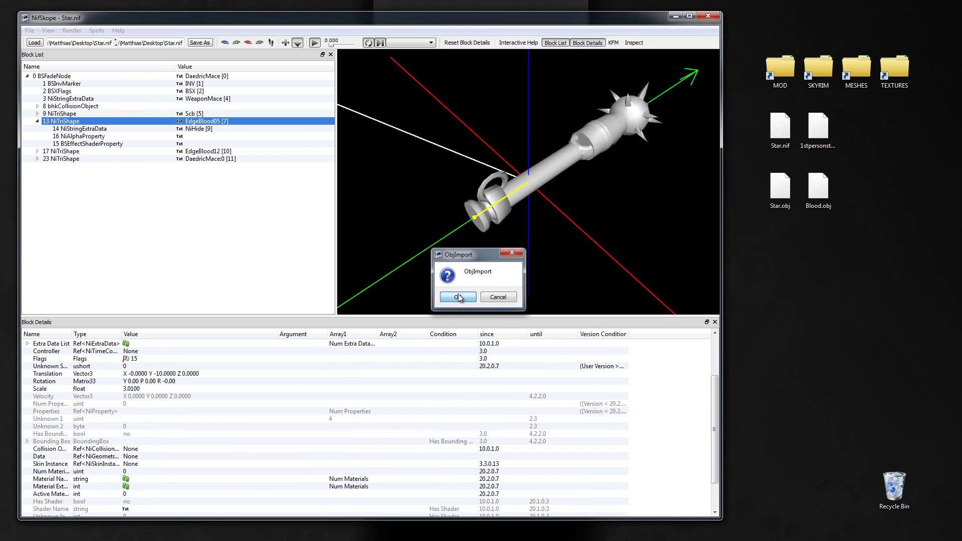
{"action": "left_click", "coordinate": [458, 296]}
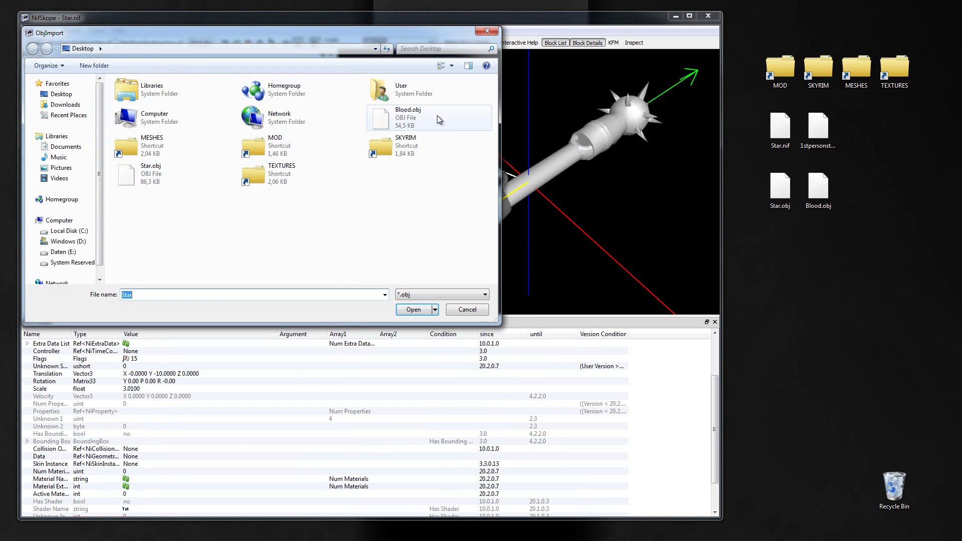
{"action": "double_click", "coordinate": [407, 116]}
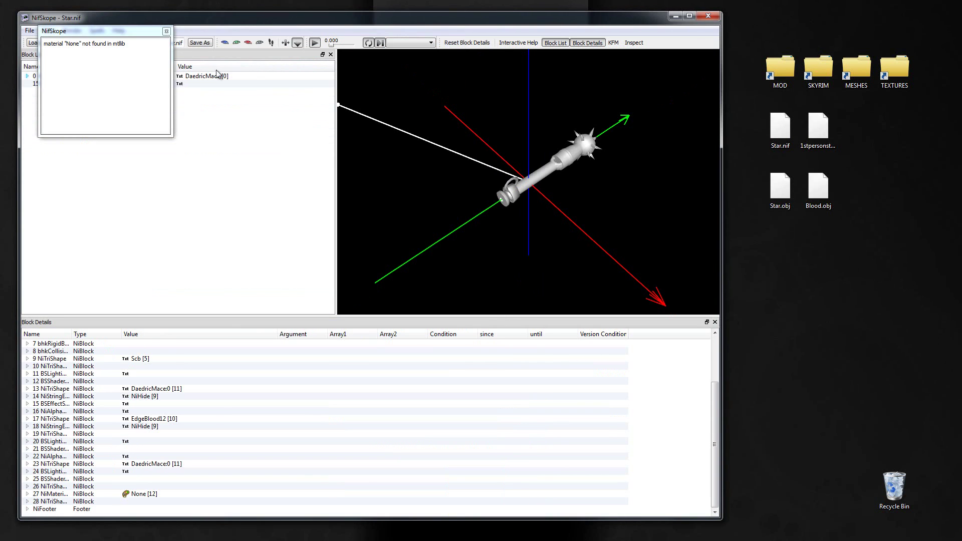
- Expand the root block and set the name index of shape 13 to 7, EdgeBlood05
{"action": "left_click", "coordinate": [28, 75]}
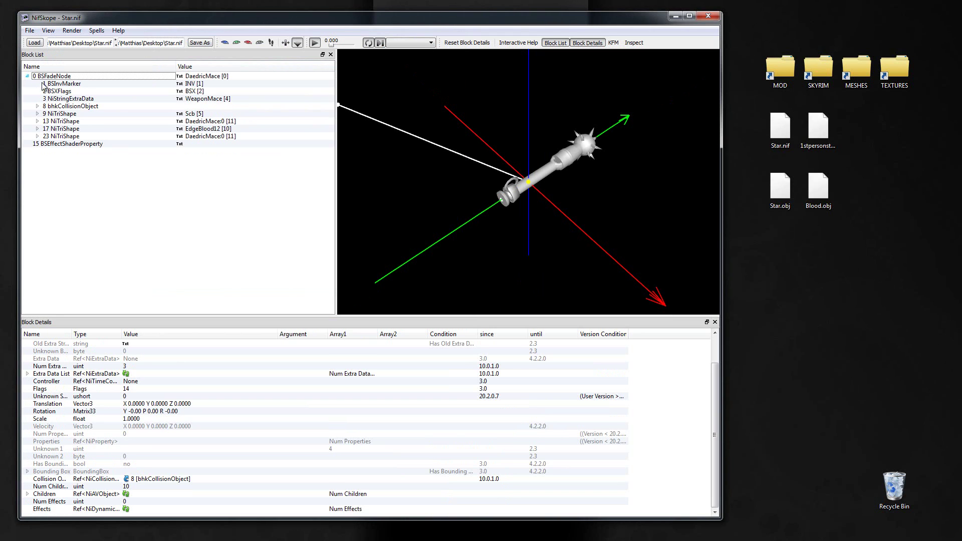
{"action": "double_click", "coordinate": [211, 121]}
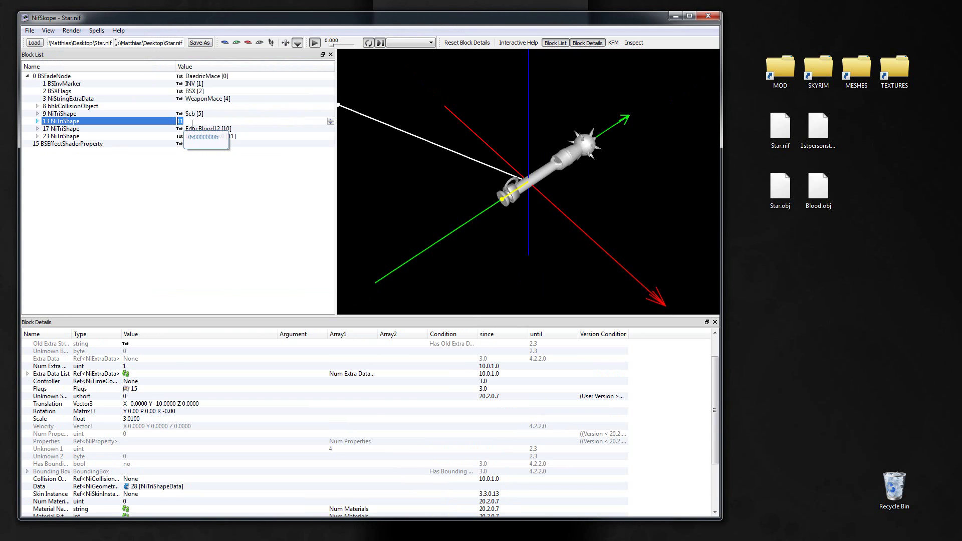
{"action": "type", "text": "7"}
{"action": "key", "text": "Return"}
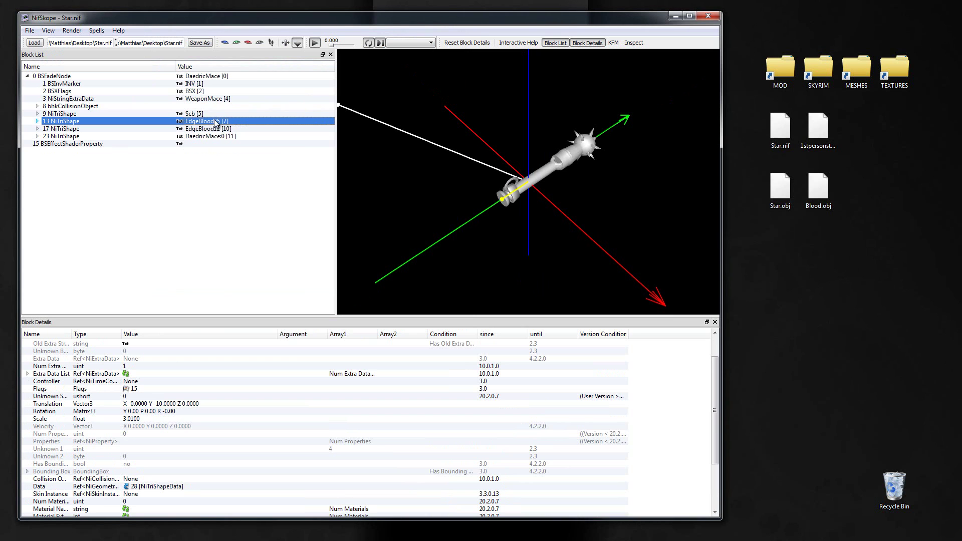
- Remove the imported NiMaterialProperty block from the EdgeBlood05 shape
{"action": "left_click", "coordinate": [38, 121]}
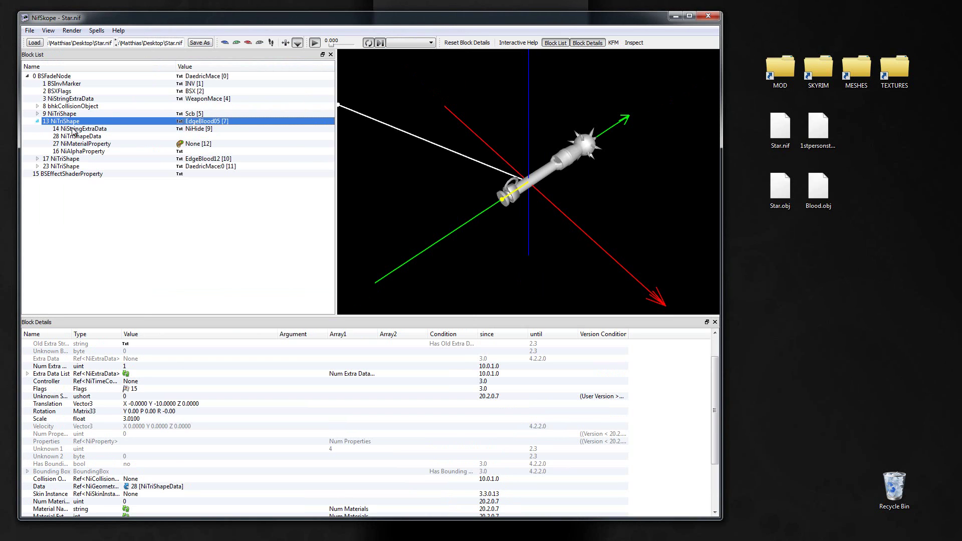
{"action": "left_click", "coordinate": [139, 144]}
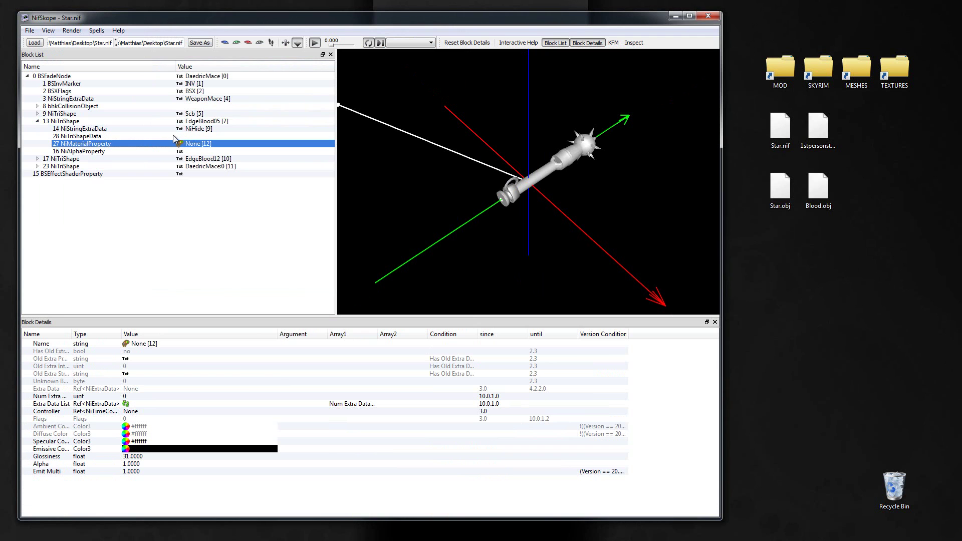
{"action": "key", "text": "ctrl+Delete"}
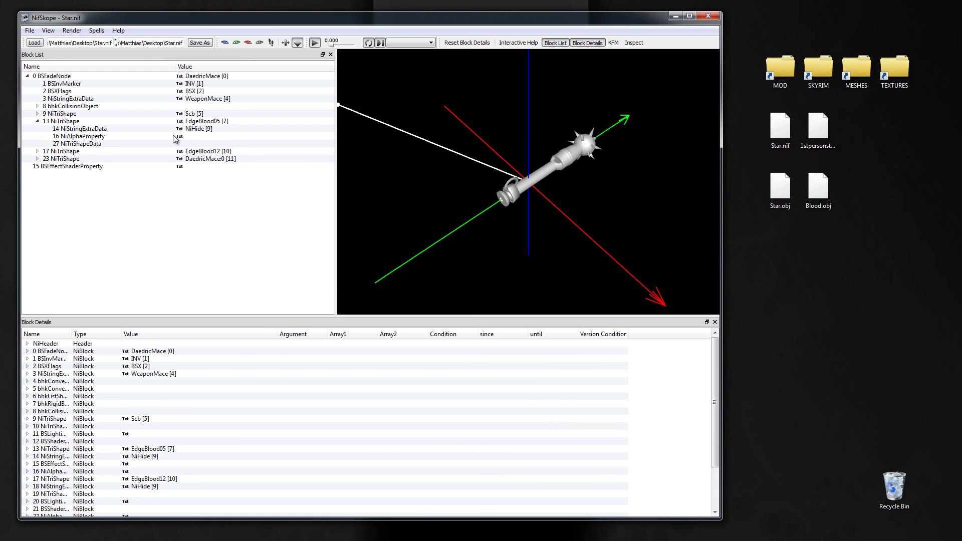
- Link the first Properties entry of EdgeBlood05 to block 15, BSEffectShaderProperty, and collapse the shape
{"action": "left_click", "coordinate": [67, 124]}
{"action": "scroll", "coordinate": [152, 423], "scroll_direction": "down", "scroll_amount": 4}
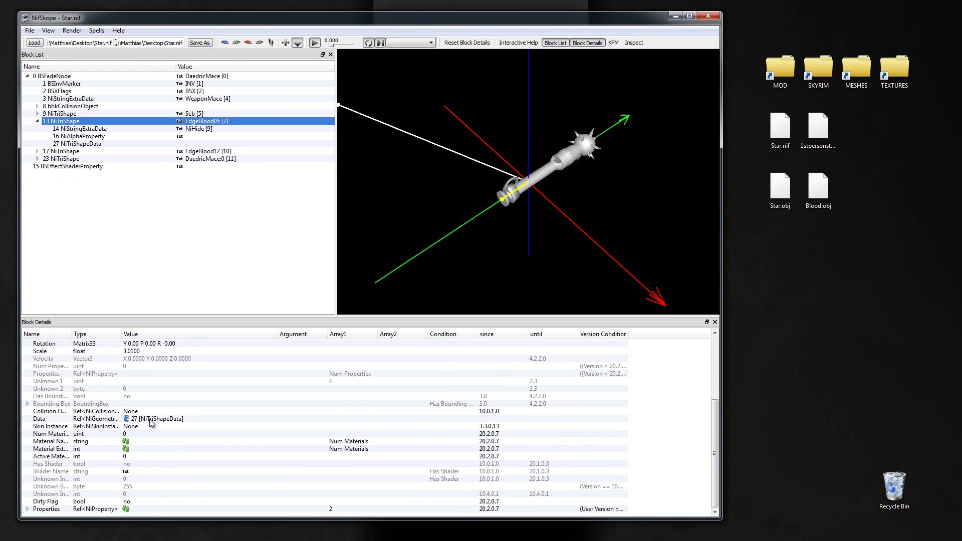
{"action": "left_click", "coordinate": [27, 509]}
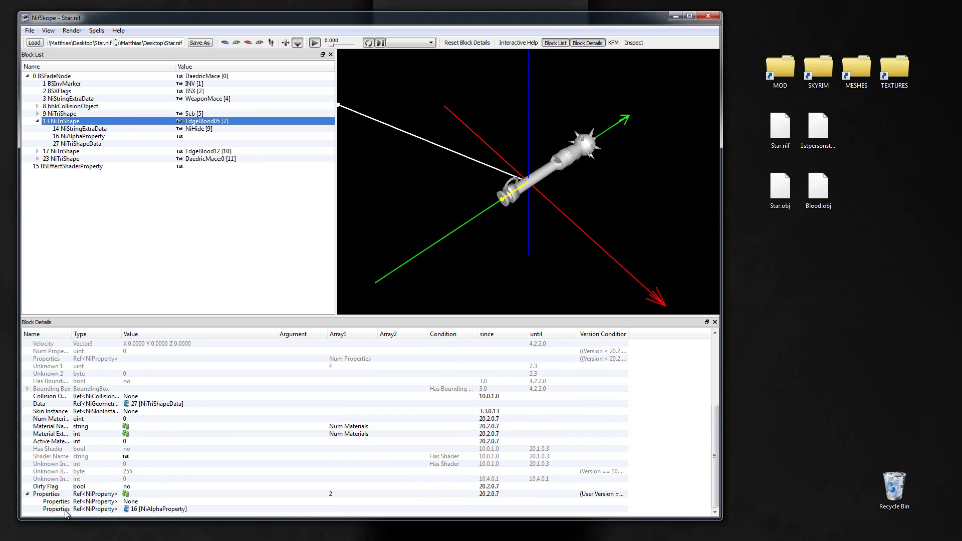
{"action": "double_click", "coordinate": [141, 501]}
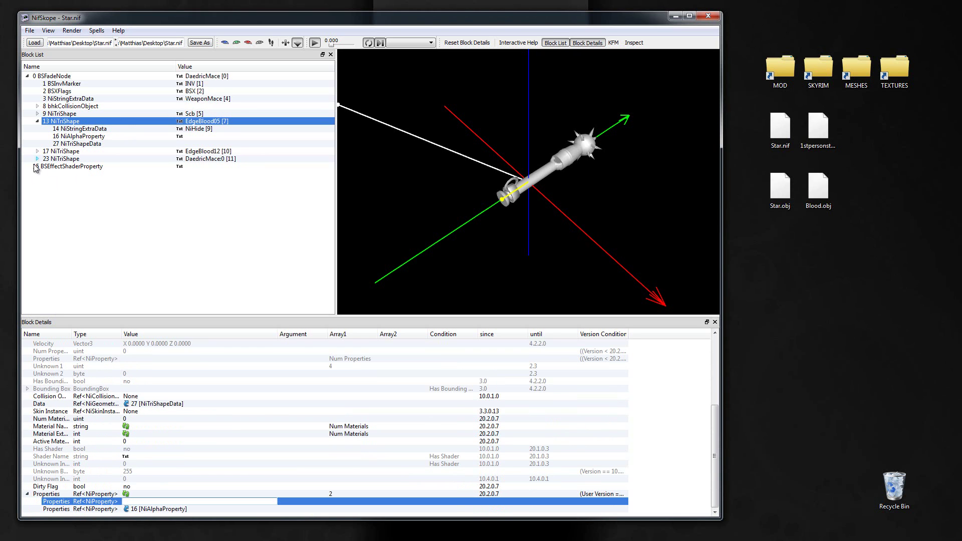
{"action": "type", "text": "15"}
{"action": "key", "text": "Return"}
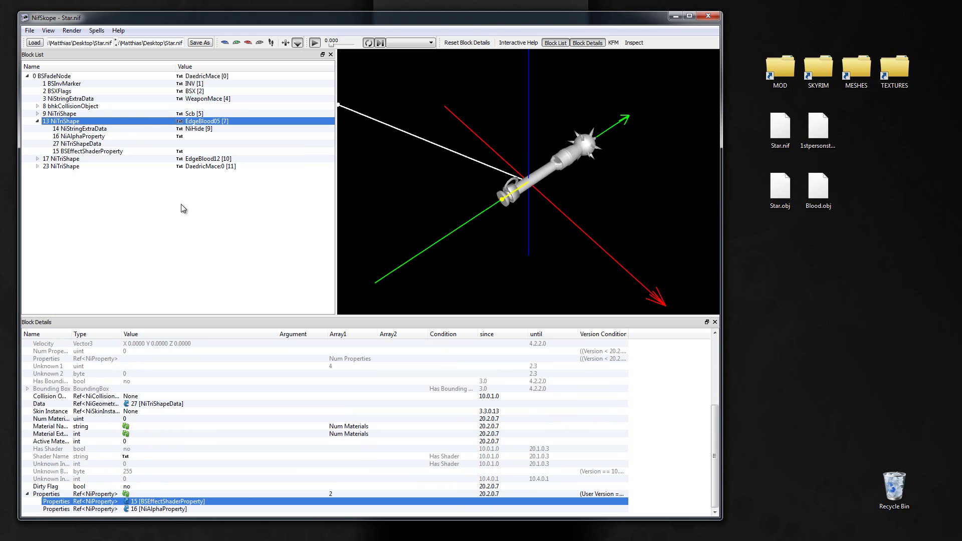
{"action": "left_click", "coordinate": [75, 144]}
{"action": "left_click", "coordinate": [37, 121]}
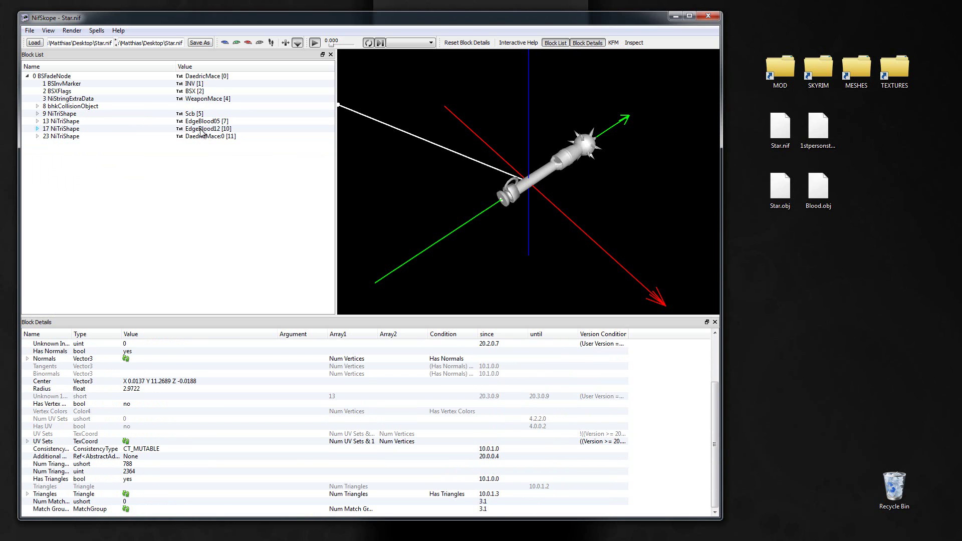
- Remove the NiTriShapeData block from the EdgeBlood12 shape
{"action": "left_click", "coordinate": [228, 130]}
{"action": "left_click", "coordinate": [38, 129]}
{"action": "left_click", "coordinate": [80, 143]}
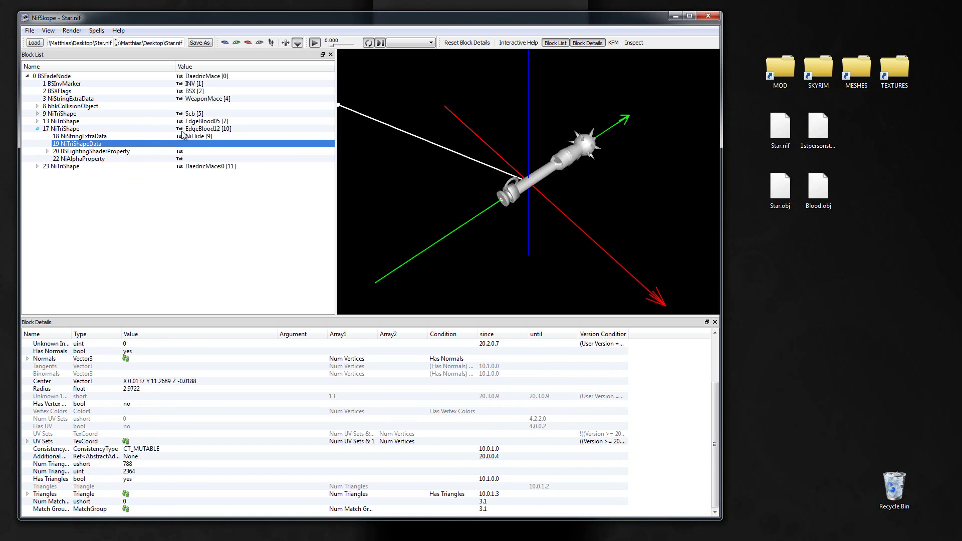
{"action": "key", "text": "ctrl+Delete"}
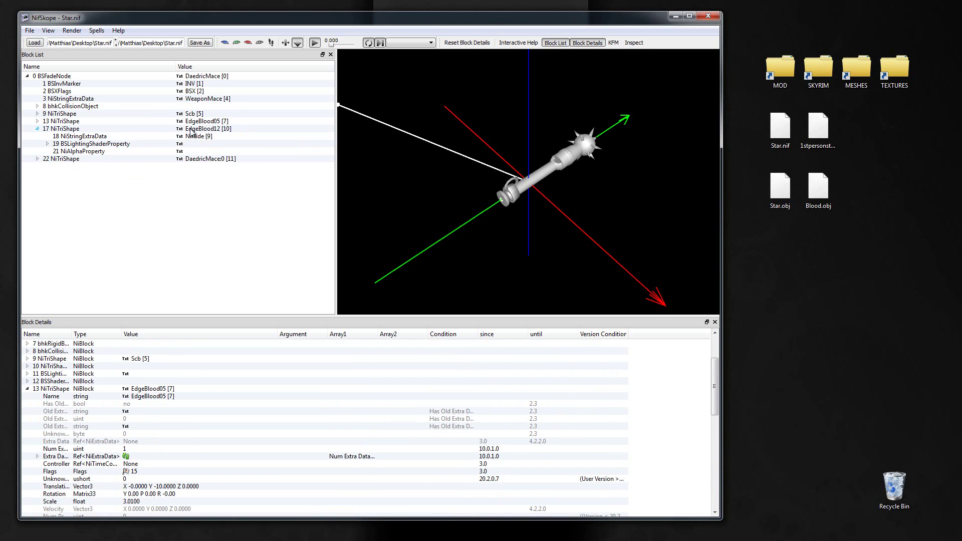
- Import Blood.obj from the desktop as the new geometry of the EdgeBlood12 shape
{"action": "left_click", "coordinate": [190, 130]}
{"action": "left_click", "coordinate": [30, 31]}
{"action": "mouse_move", "coordinate": [65, 70]}
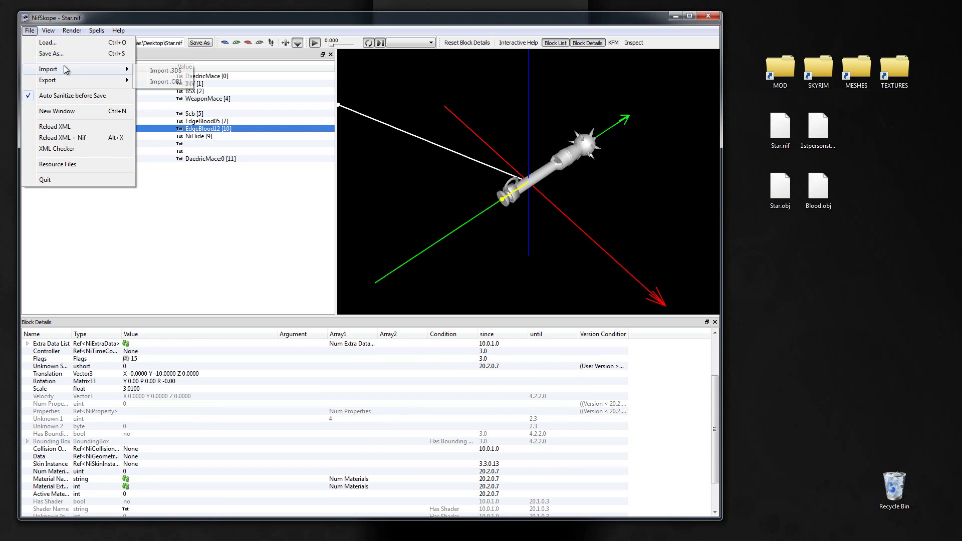
{"action": "left_click", "coordinate": [166, 82]}
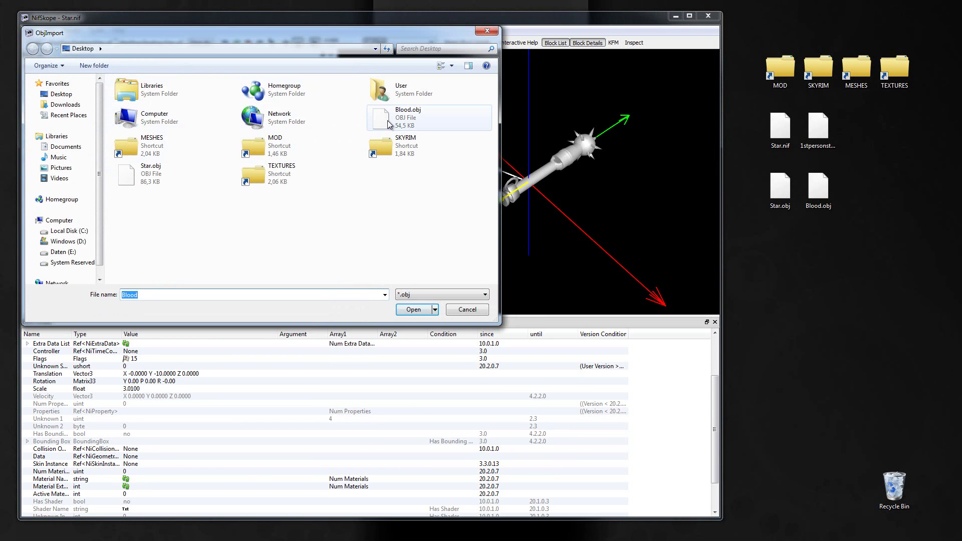
{"action": "double_click", "coordinate": [388, 121]}
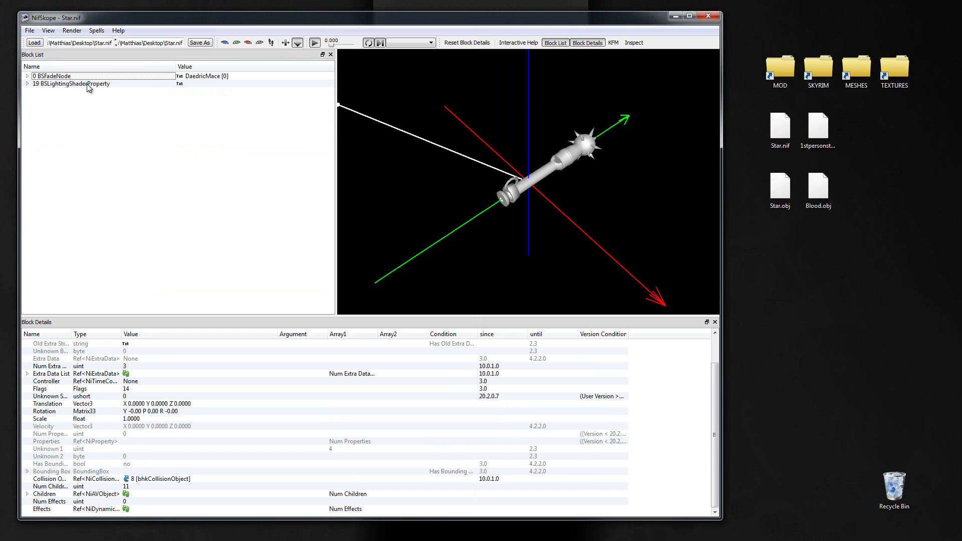
- Expand the root block and set the name index of shape 17 to 10, EdgeBlood12
{"action": "left_click", "coordinate": [27, 76]}
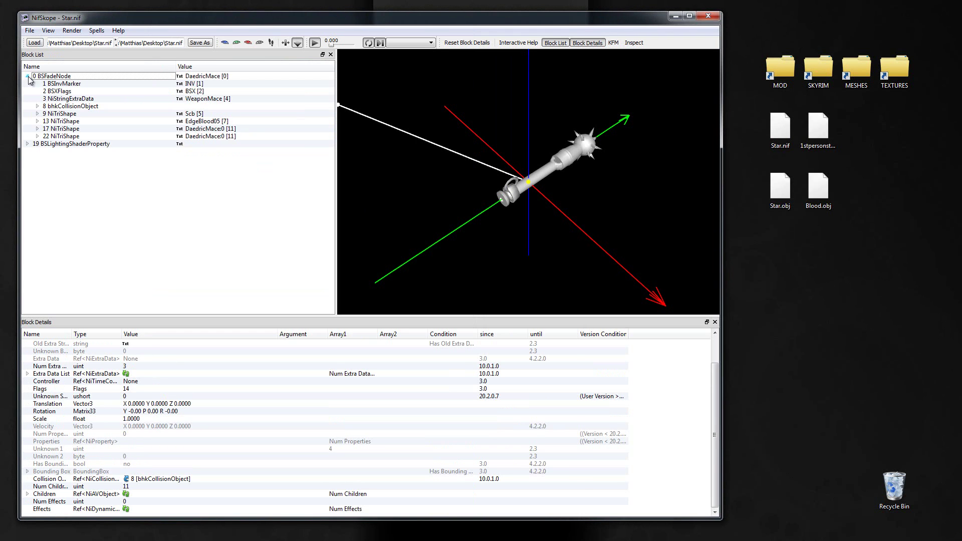
{"action": "double_click", "coordinate": [222, 130]}
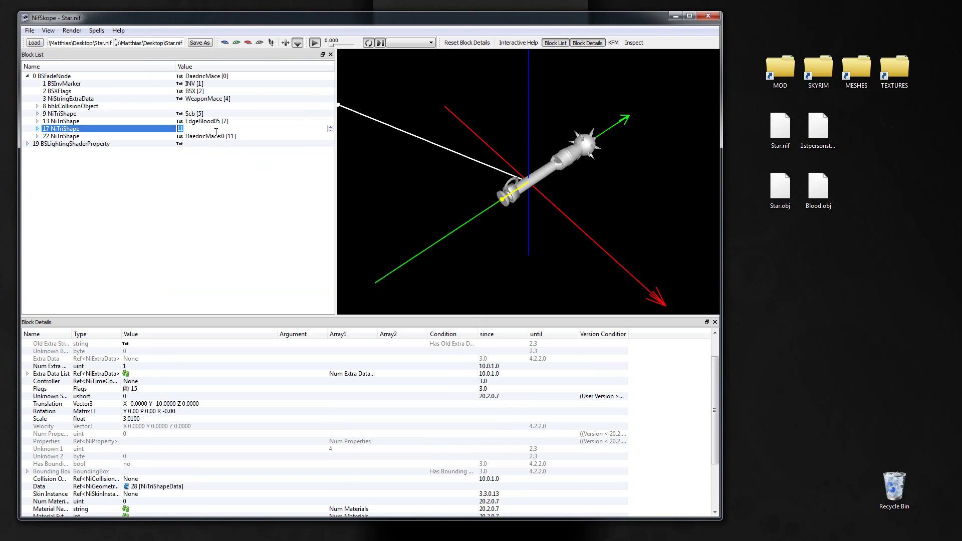
{"action": "key", "text": "Return"}
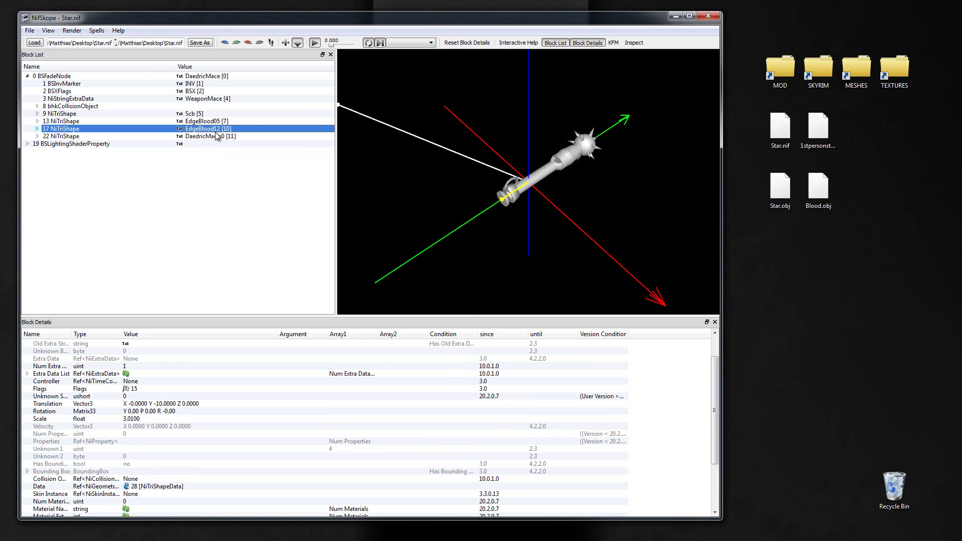
- Remove the imported NiMaterialProperty block from the EdgeBlood12 shape
{"action": "left_click", "coordinate": [38, 128]}
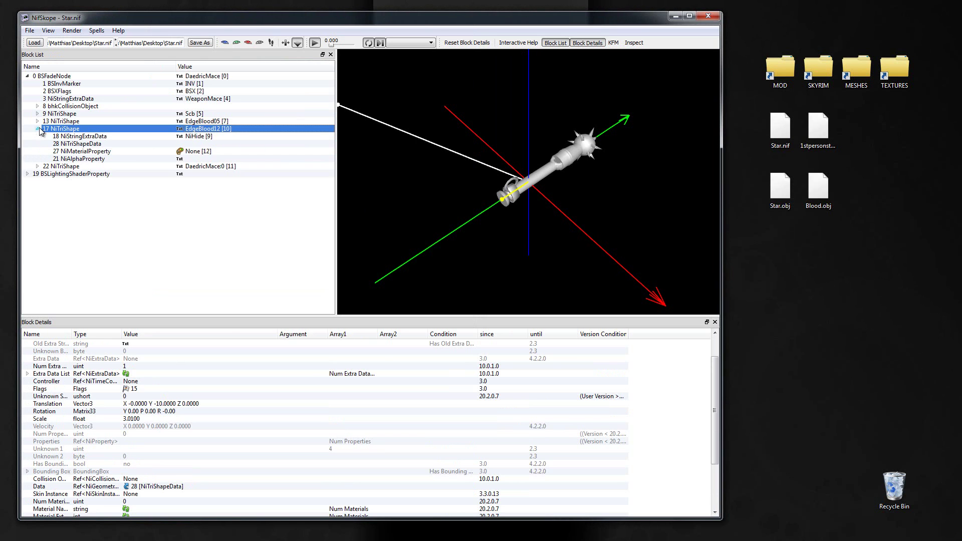
{"action": "left_click", "coordinate": [181, 151]}
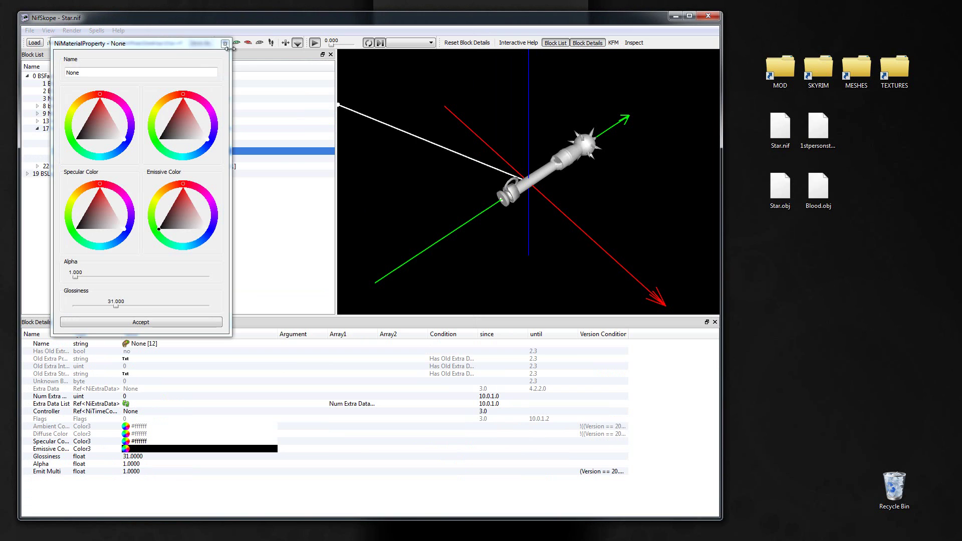
{"action": "key", "text": "Escape"}
{"action": "key", "text": "ctrl+Delete"}
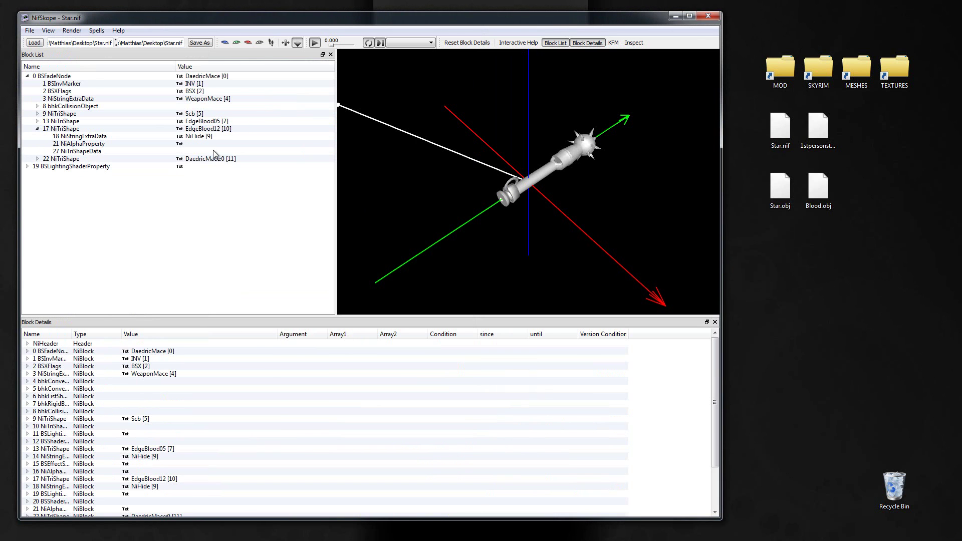
- Link the first empty property of the EdgeBlood12 shape to block 19, BSLightingShaderProperty, and collapse the shape
{"action": "left_click", "coordinate": [72, 129]}
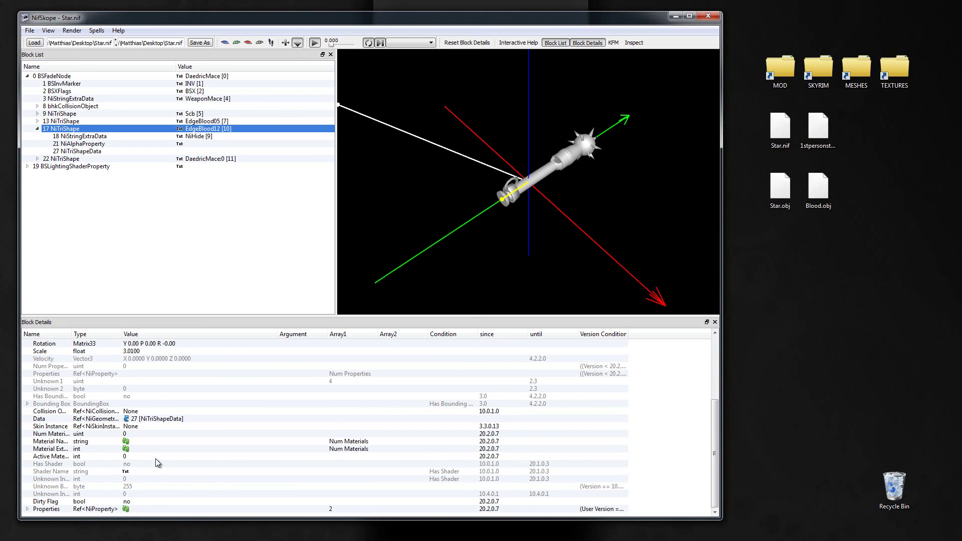
{"action": "left_click", "coordinate": [28, 509]}
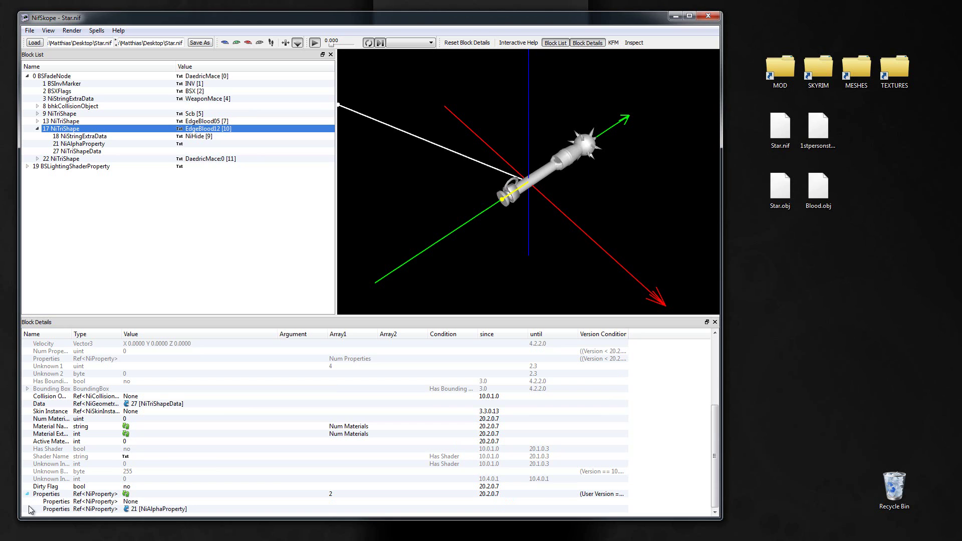
{"action": "double_click", "coordinate": [150, 502]}
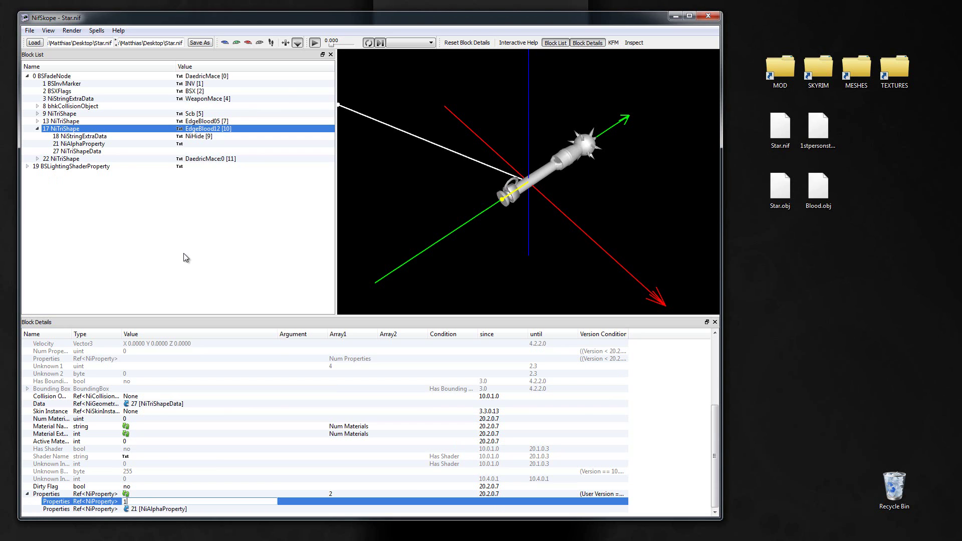
{"action": "key", "text": "Return"}
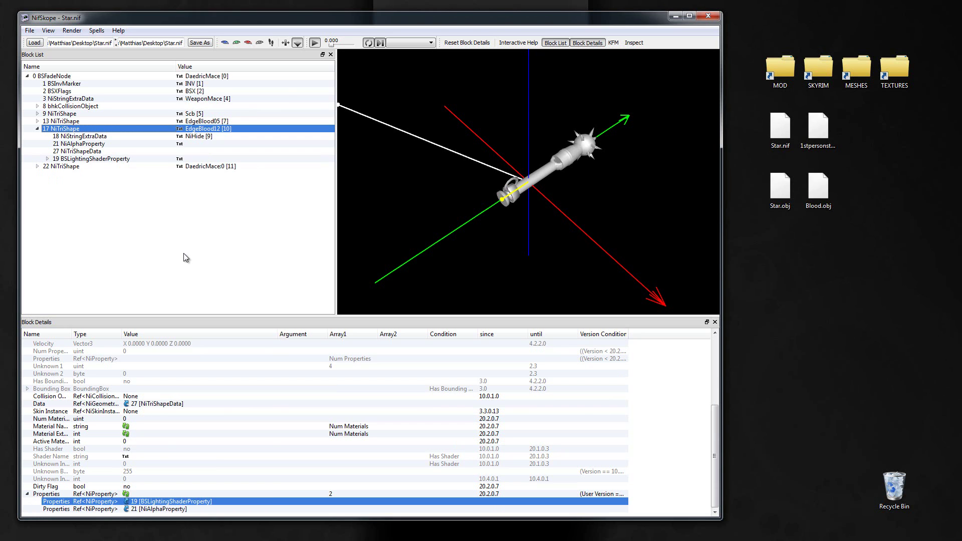
{"action": "left_click", "coordinate": [38, 129]}
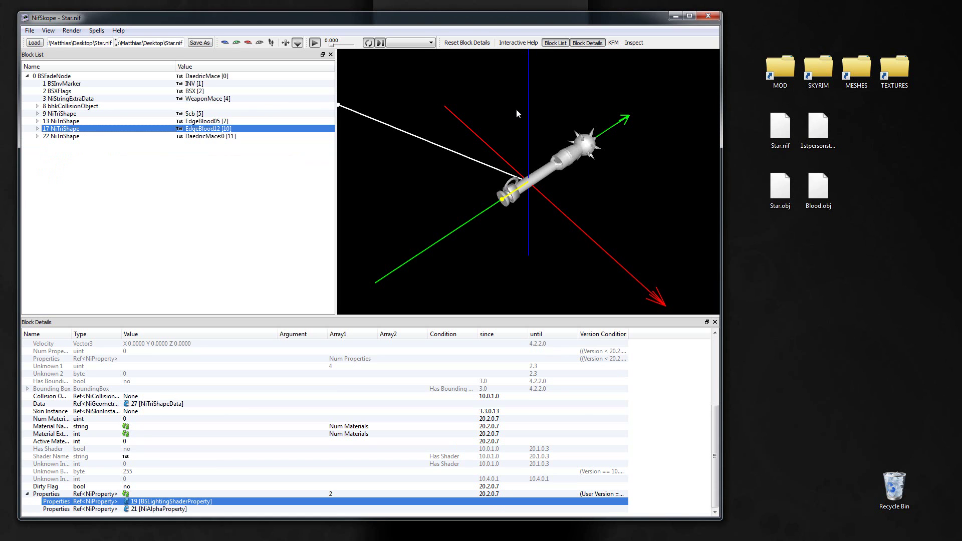
{"action": "left_click_drag", "start_coordinate": [516, 110], "coordinate": [549, 125]}
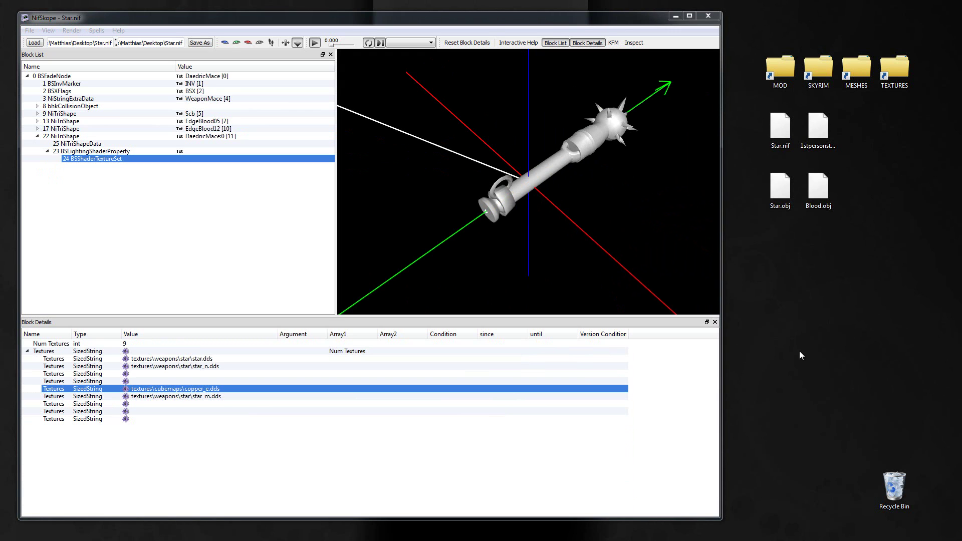
- Locate Skyrim - Textures.bsa in the Skyrim Data folder, then close that folder window
{"action": "double_click", "coordinate": [825, 75]}
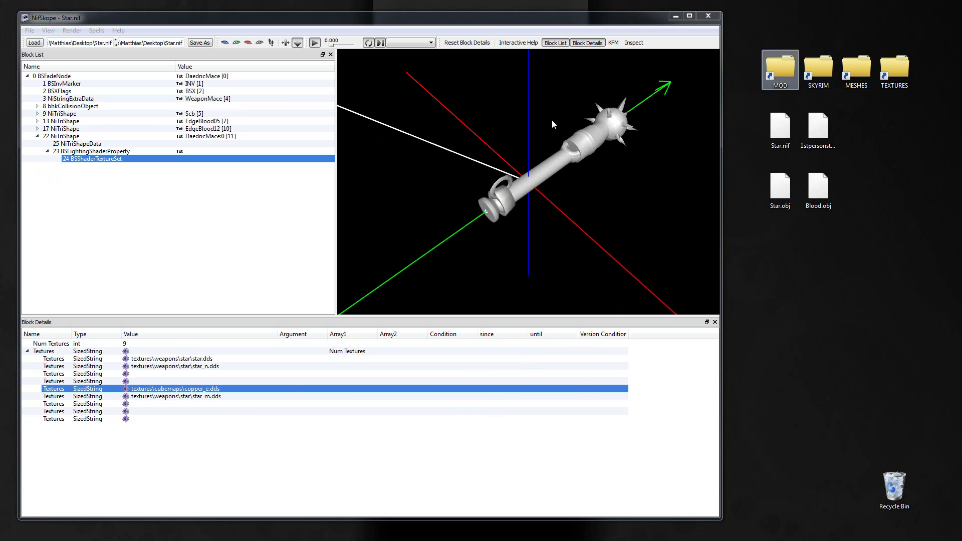
{"action": "left_click", "coordinate": [411, 183]}
{"action": "double_click", "coordinate": [411, 182]}
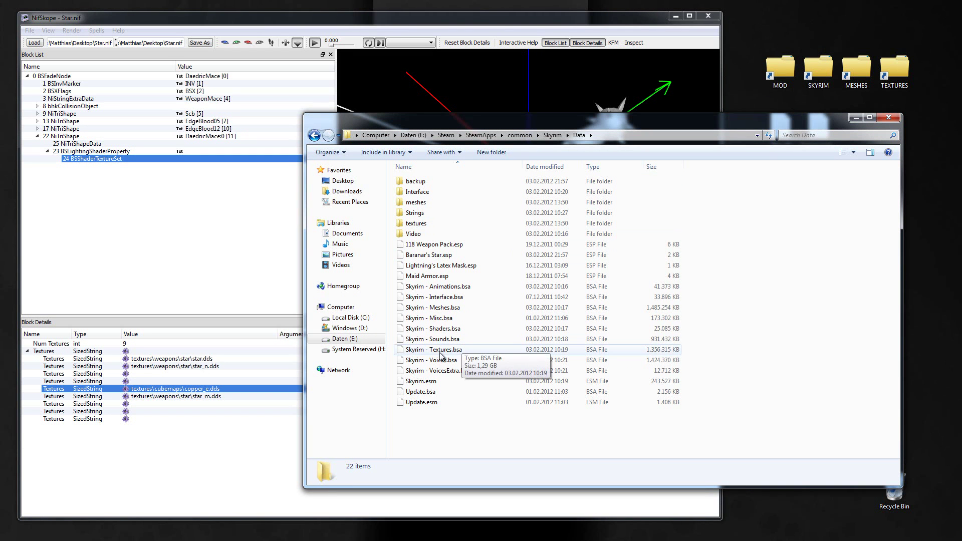
{"action": "left_click", "coordinate": [419, 351]}
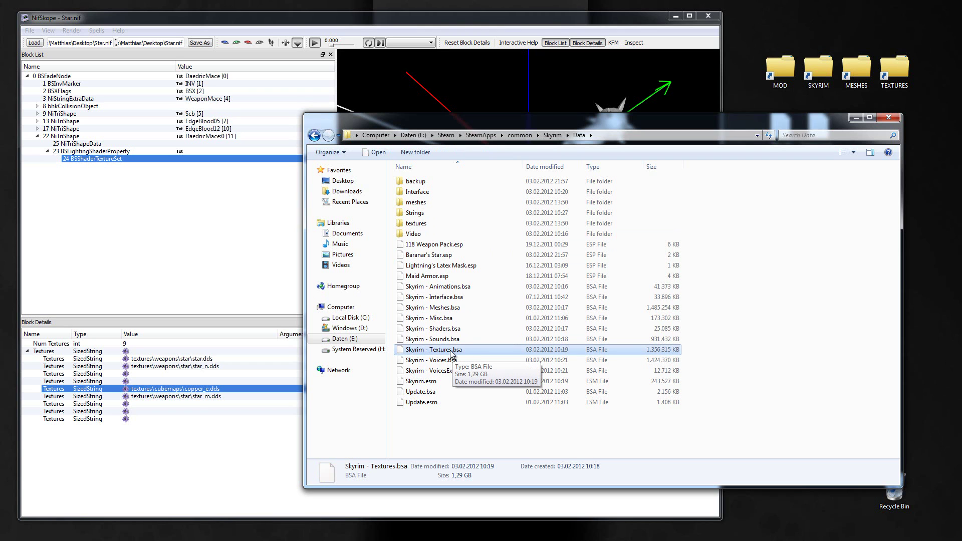
{"action": "left_click", "coordinate": [889, 118]}
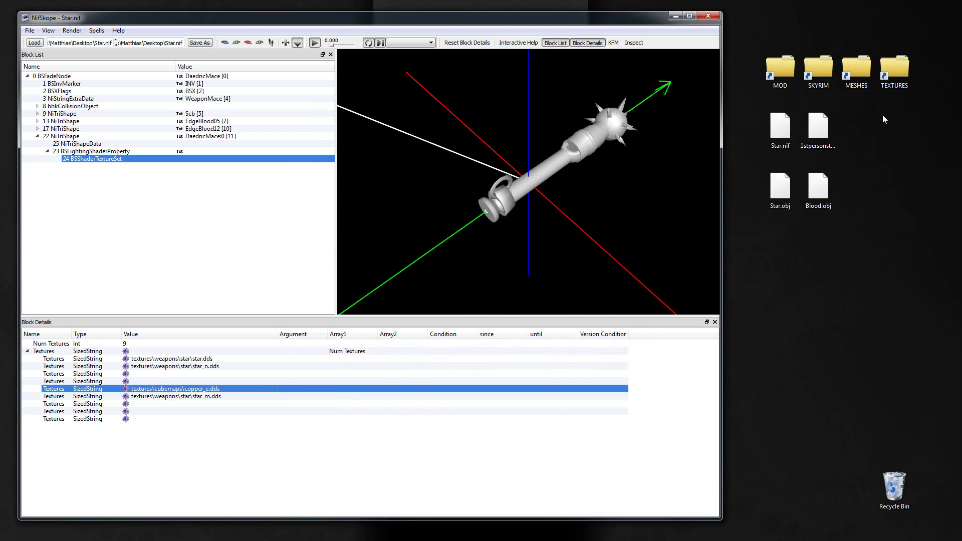
- Browse the cube map files in textures\cubemaps of the MOD folder and place the folder window beside the model editor
{"action": "left_click", "coordinate": [787, 73]}
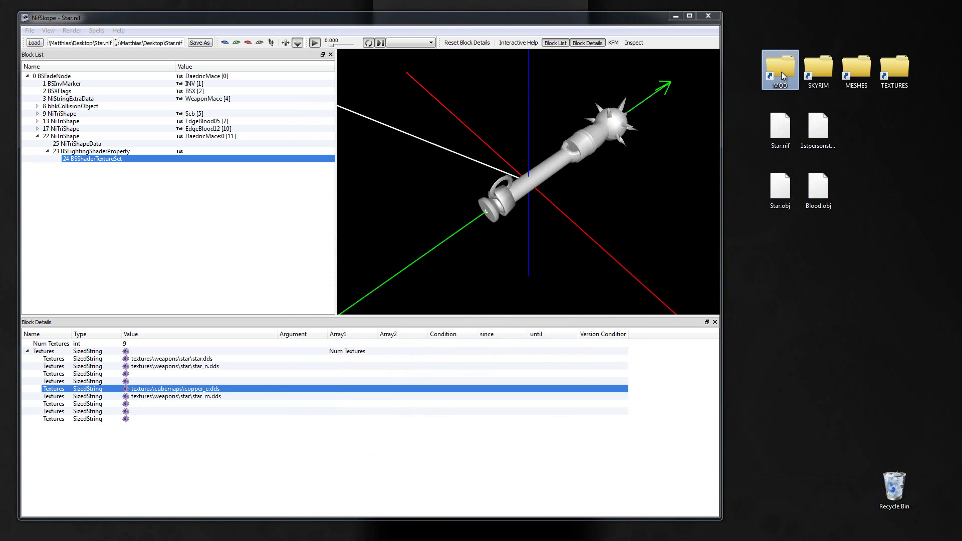
{"action": "double_click", "coordinate": [781, 72]}
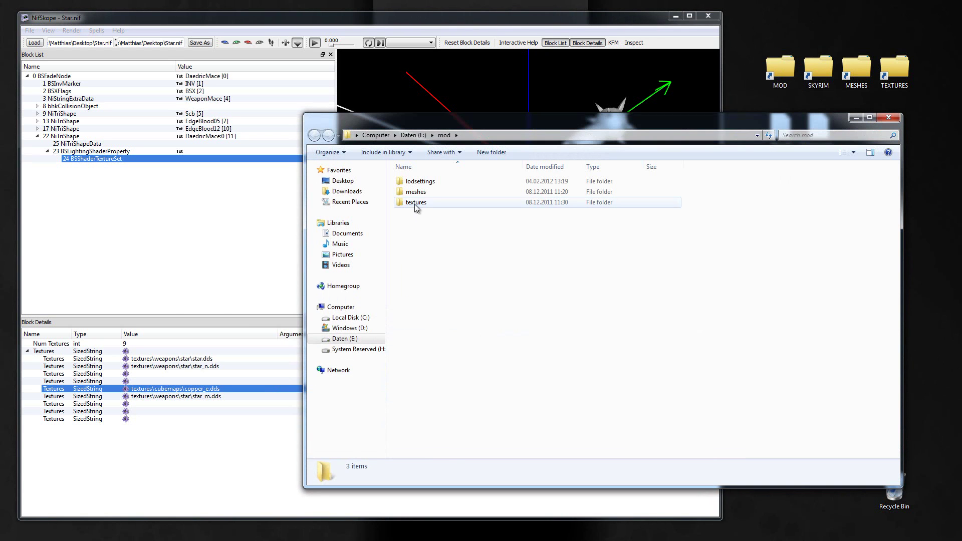
{"action": "left_click", "coordinate": [414, 203]}
{"action": "double_click", "coordinate": [414, 203]}
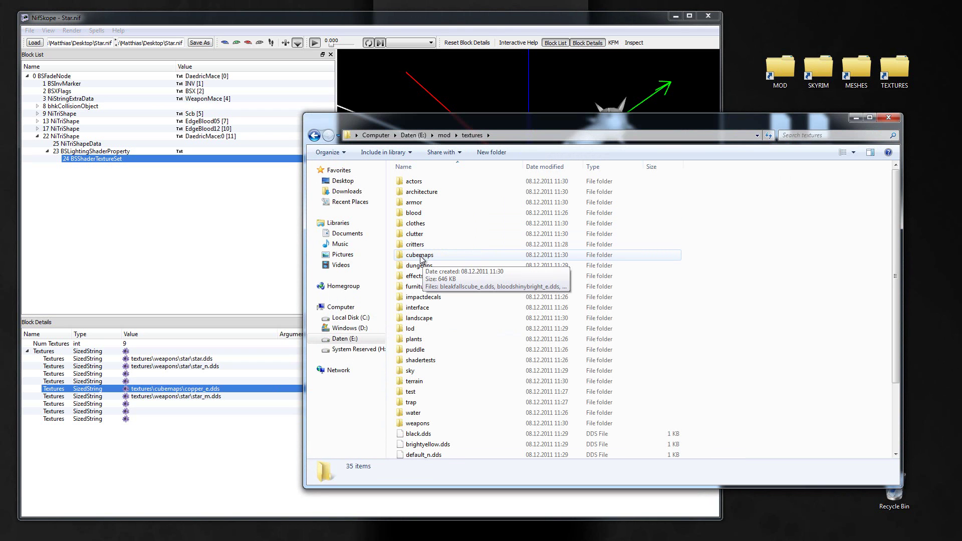
{"action": "double_click", "coordinate": [420, 256]}
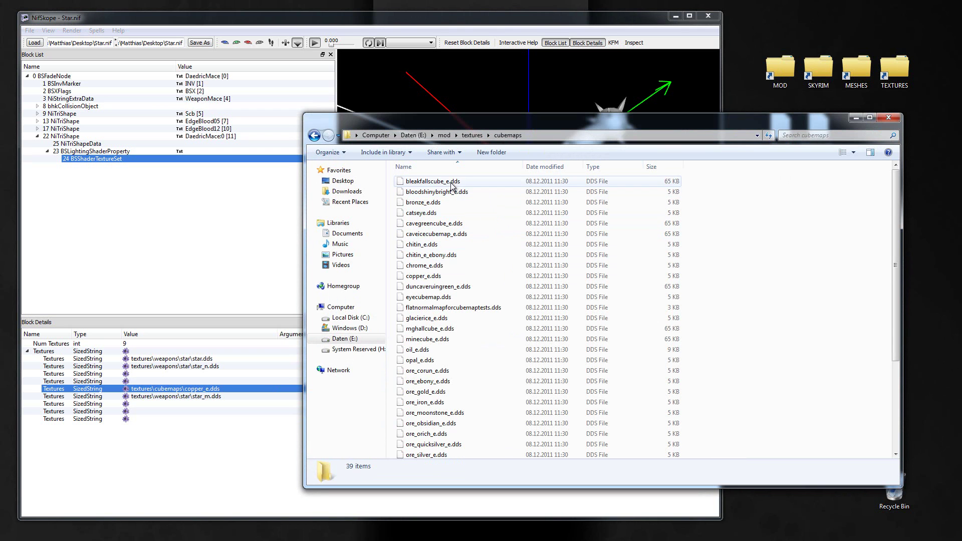
{"action": "scroll", "coordinate": [454, 301], "scroll_direction": "down", "scroll_amount": 4}
{"action": "scroll", "coordinate": [451, 359], "scroll_direction": "up", "scroll_amount": 4}
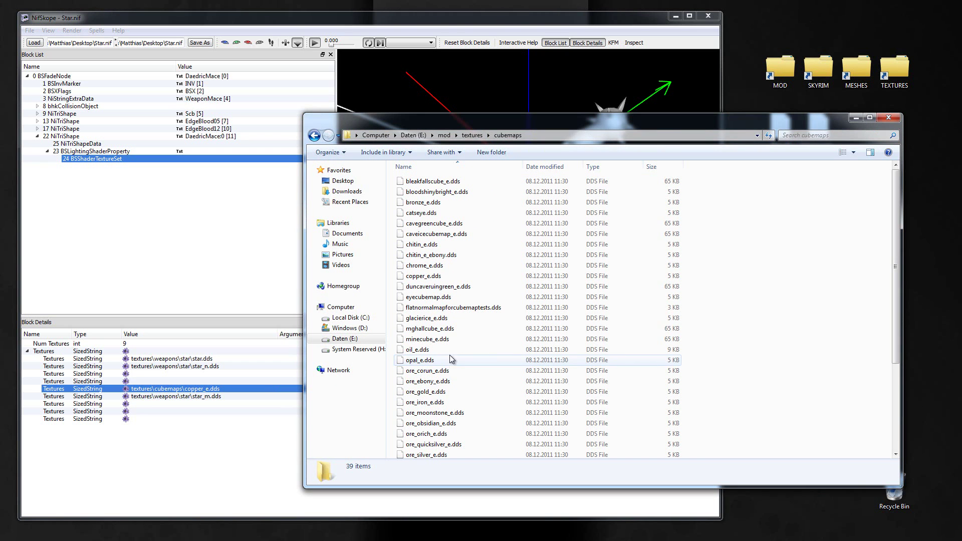
{"action": "left_click_drag", "start_coordinate": [419, 119], "coordinate": [842, 157]}
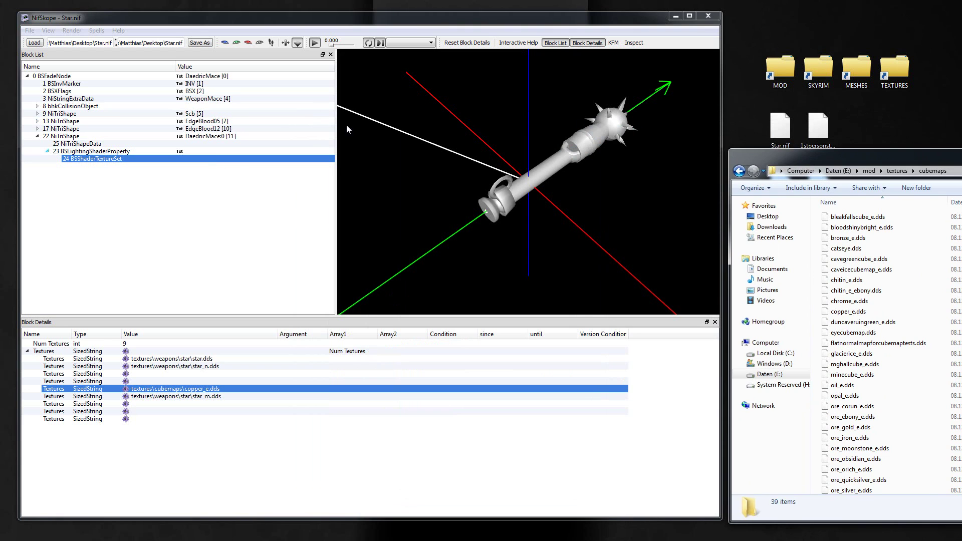
- Show the texture paths in the BSShaderTextureSet of the DaedricMace:0 shape
{"action": "left_click", "coordinate": [552, 162]}
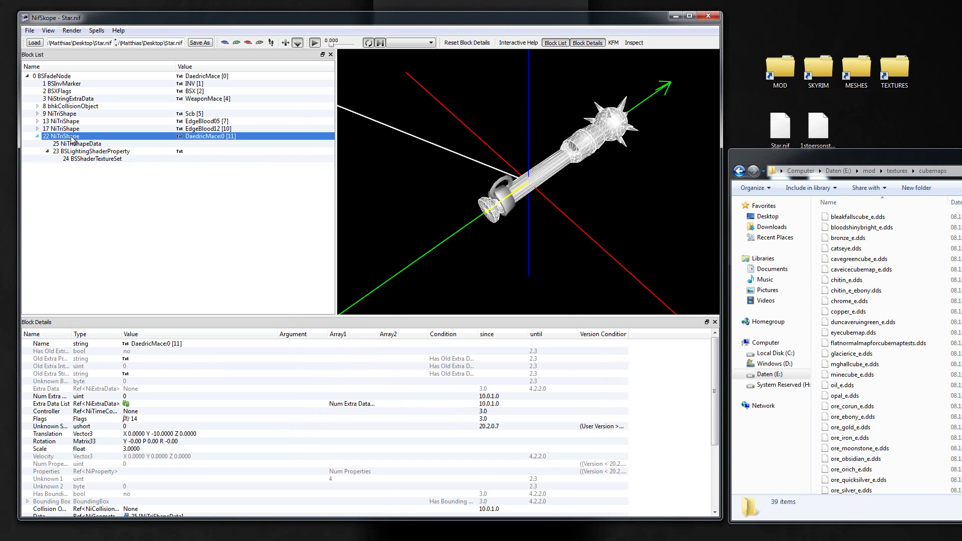
{"action": "left_click", "coordinate": [127, 151]}
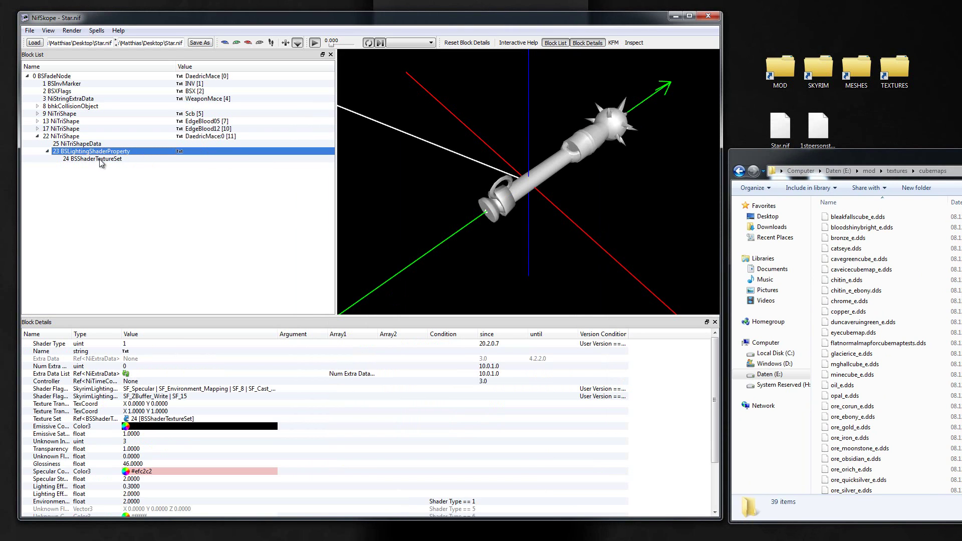
{"action": "left_click", "coordinate": [128, 158]}
{"action": "left_click", "coordinate": [49, 353]}
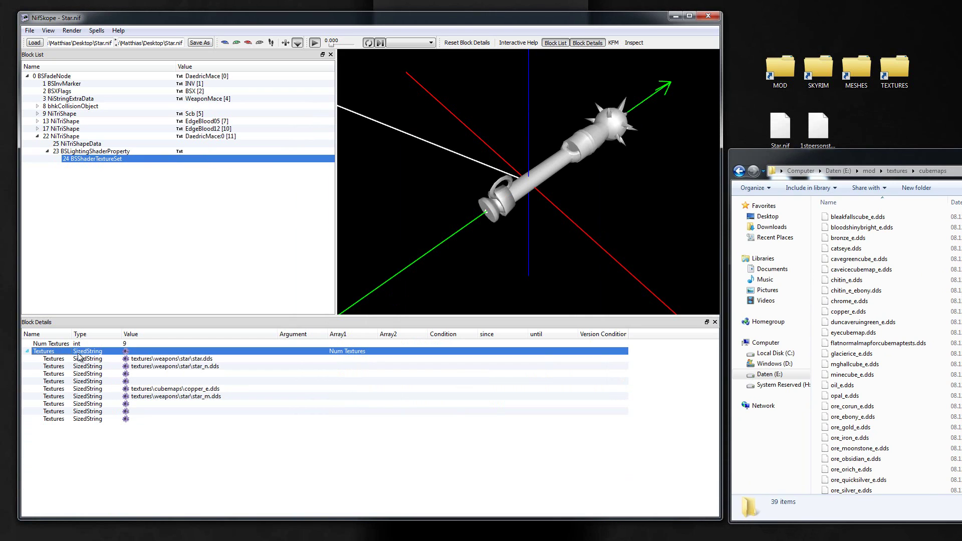
- Change the cube map path in the DaedricMace:0 texture set to textures\cubemaps\catseye.dds, using the file name from the cubemaps folder
{"action": "left_click", "coordinate": [169, 389]}
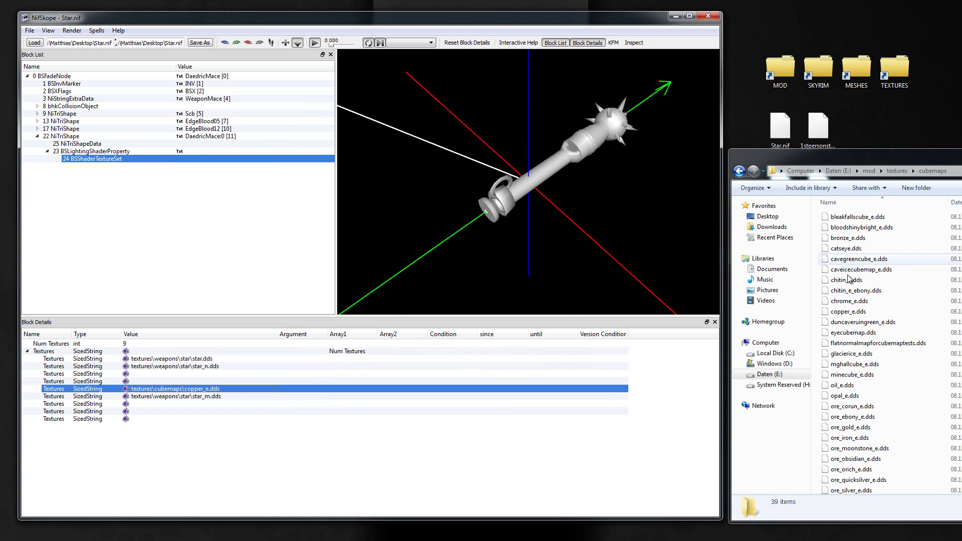
{"action": "left_click", "coordinate": [846, 249]}
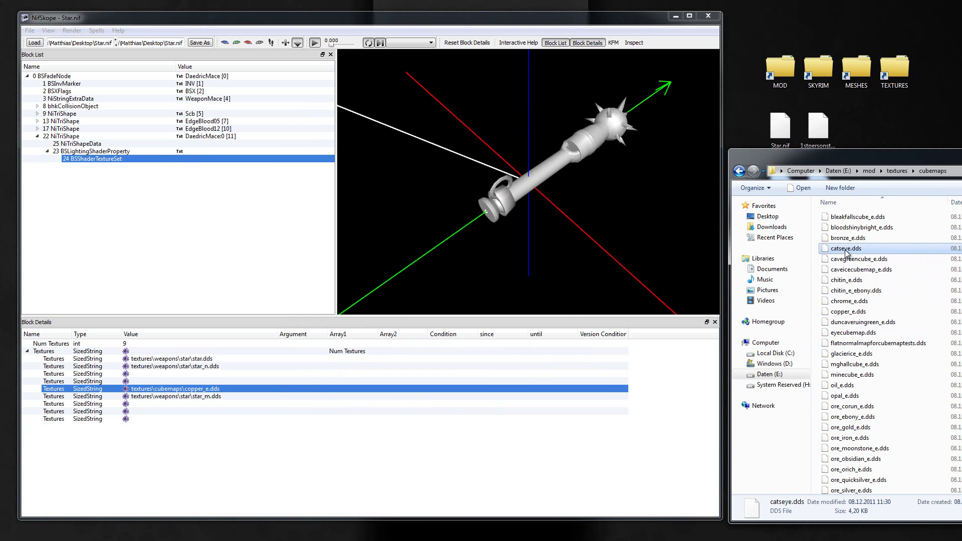
{"action": "double_click", "coordinate": [199, 391]}
{"action": "left_click", "coordinate": [205, 392]}
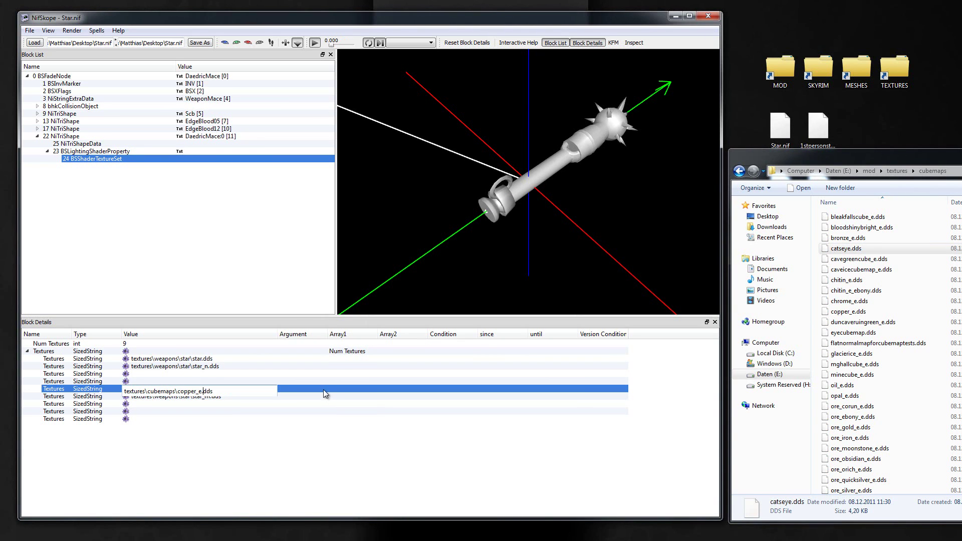
{"action": "key", "text": "BackSpace"}
{"action": "key", "text": "BackSpace"}
{"action": "key", "text": "BackSpace"}
{"action": "key", "text": "BackSpace"}
{"action": "key", "text": "BackSpace"}
{"action": "key", "text": "BackSpace"}
{"action": "type", "text": "catseye"}
{"action": "key", "text": "Delete"}
{"action": "key", "text": "Delete"}
{"action": "key", "text": "Return"}
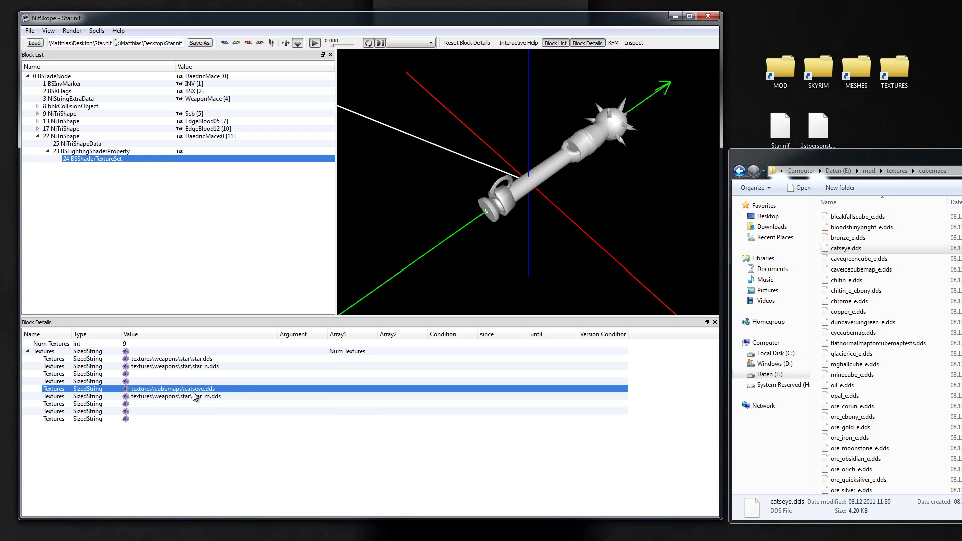
{"action": "left_click_drag", "start_coordinate": [837, 156], "coordinate": [348, 143]}
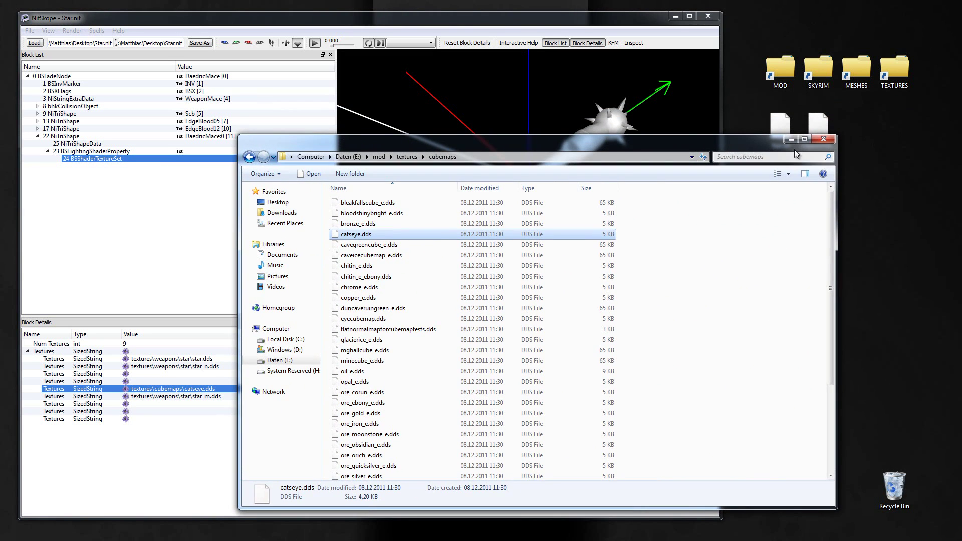